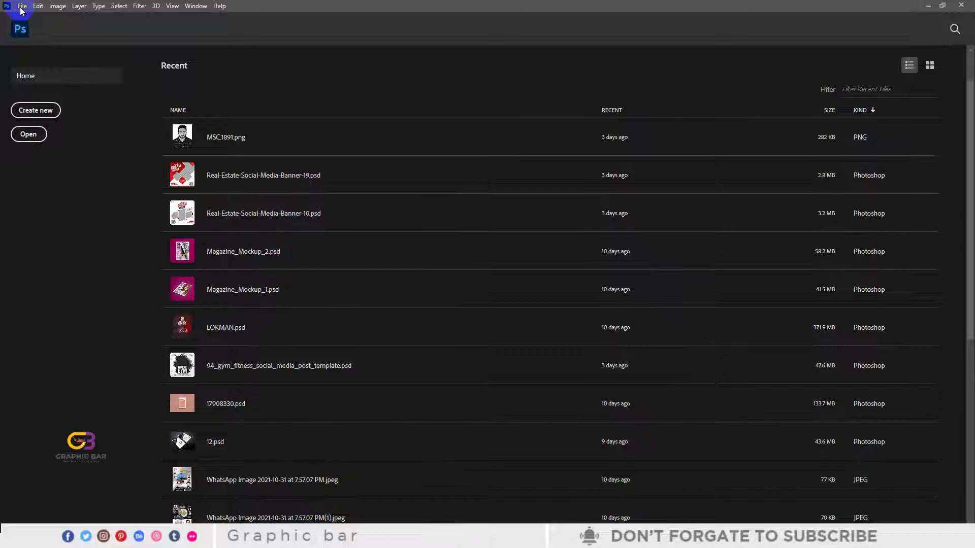
Step: Clear the recent file list and briefly view the new-document presets without creating a document
{"action": "left_click", "coordinate": [22, 6]}
{"action": "mouse_move", "coordinate": [81, 67]}
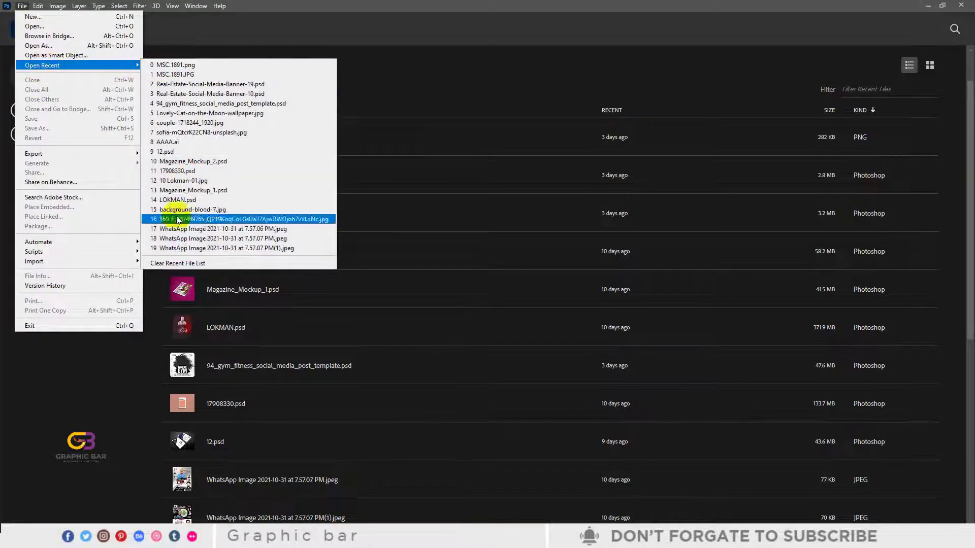
{"action": "left_click", "coordinate": [198, 264]}
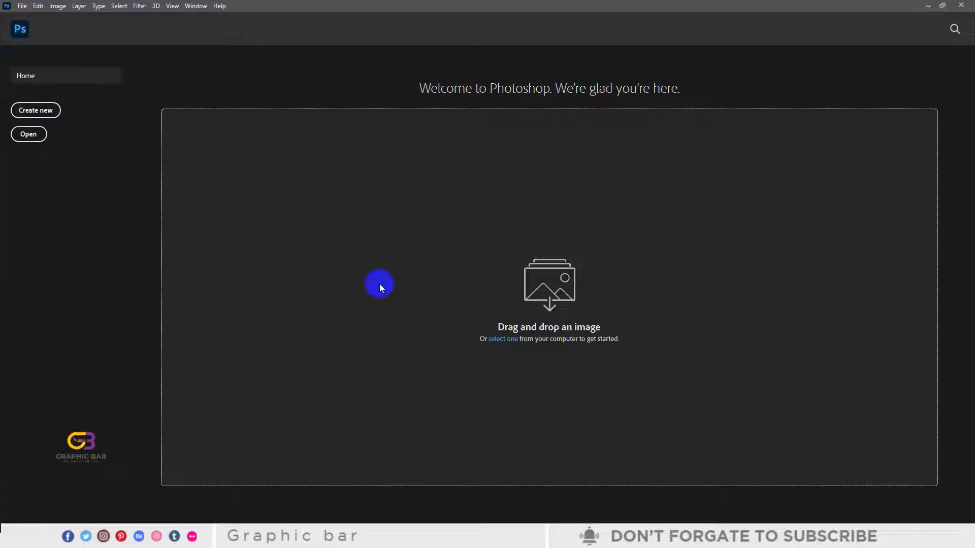
{"action": "left_click", "coordinate": [39, 110]}
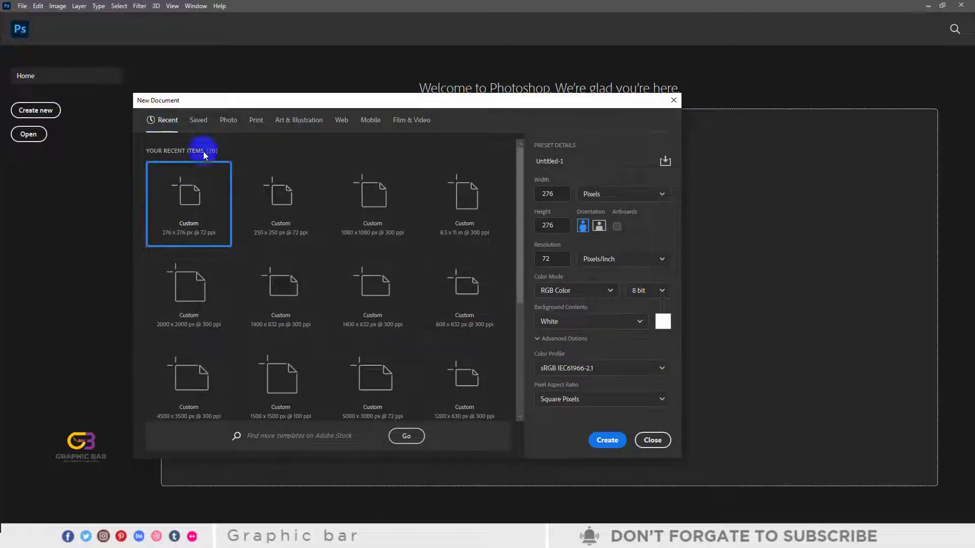
{"action": "left_click", "coordinate": [678, 100]}
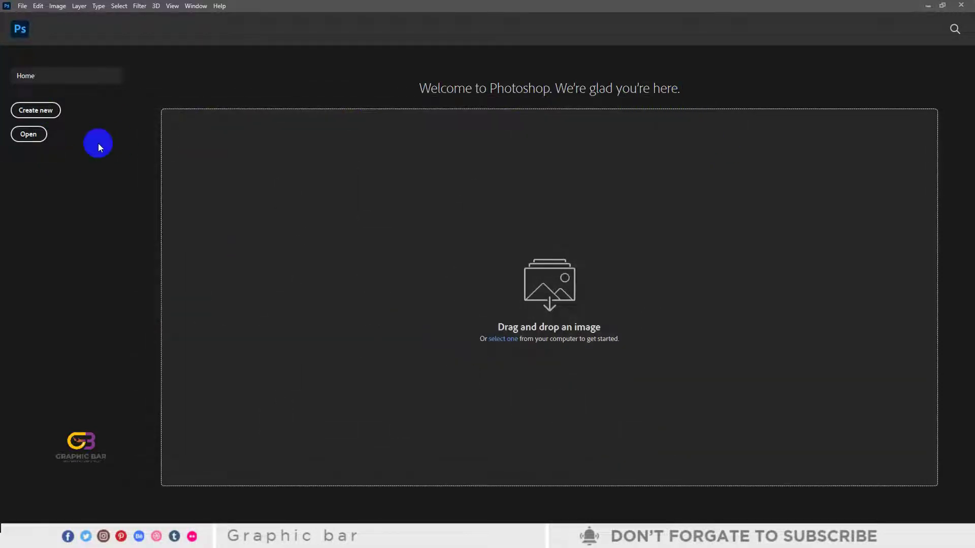
Step: Open the image 638e8369736133.5b8c1aec55dab.png from the My Image Gallery > Sports folder on the Image World (I:) drive
{"action": "left_click", "coordinate": [29, 134]}
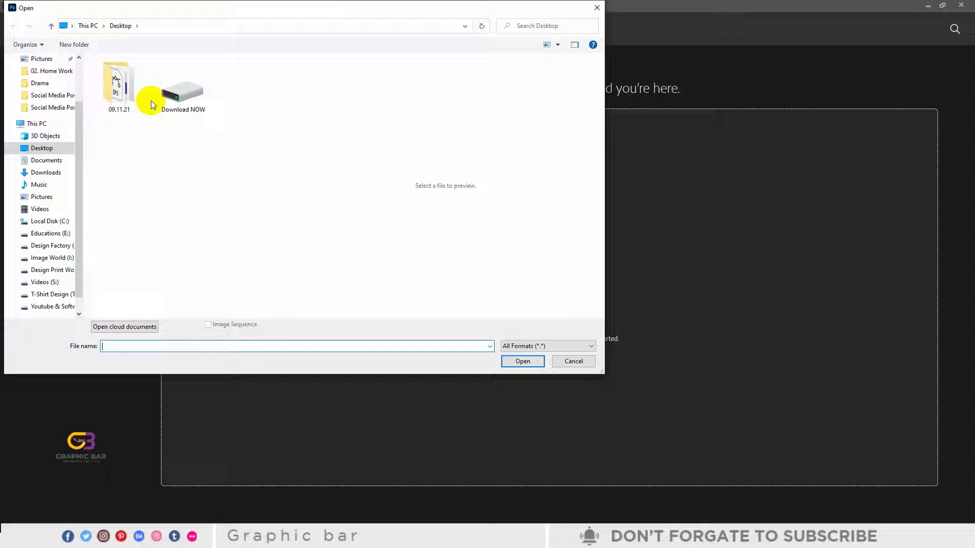
{"action": "scroll", "coordinate": [39, 66], "scroll_direction": "up", "scroll_amount": 2}
{"action": "left_click", "coordinate": [41, 79]}
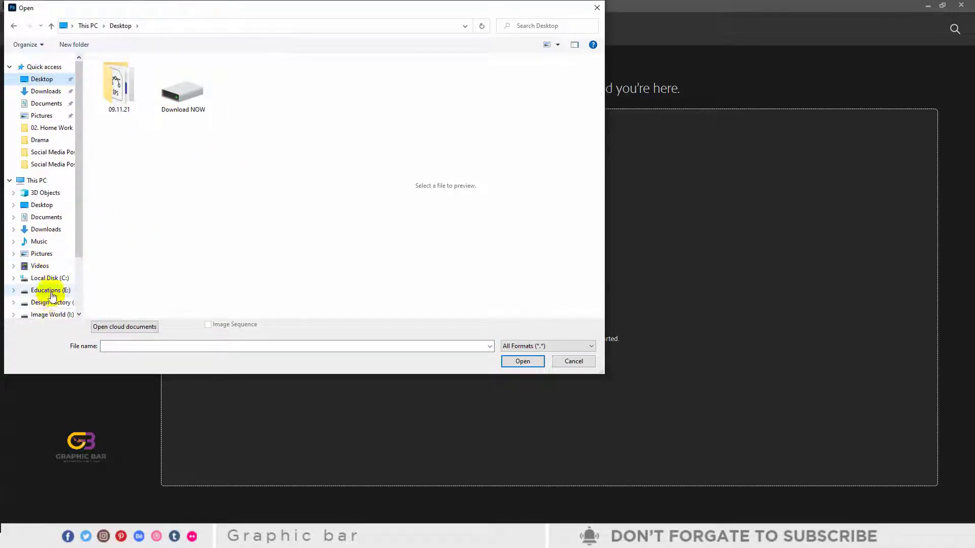
{"action": "left_click", "coordinate": [57, 316]}
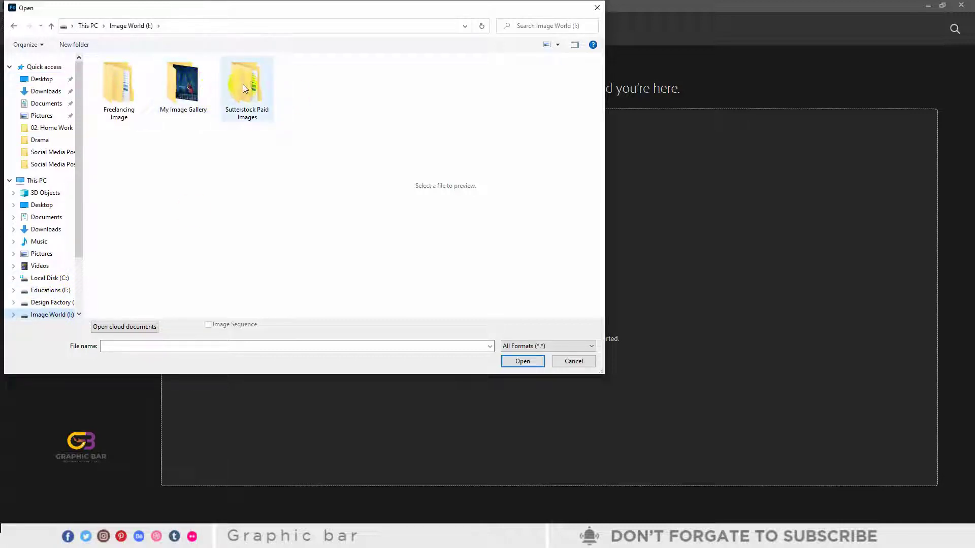
{"action": "double_click", "coordinate": [185, 87]}
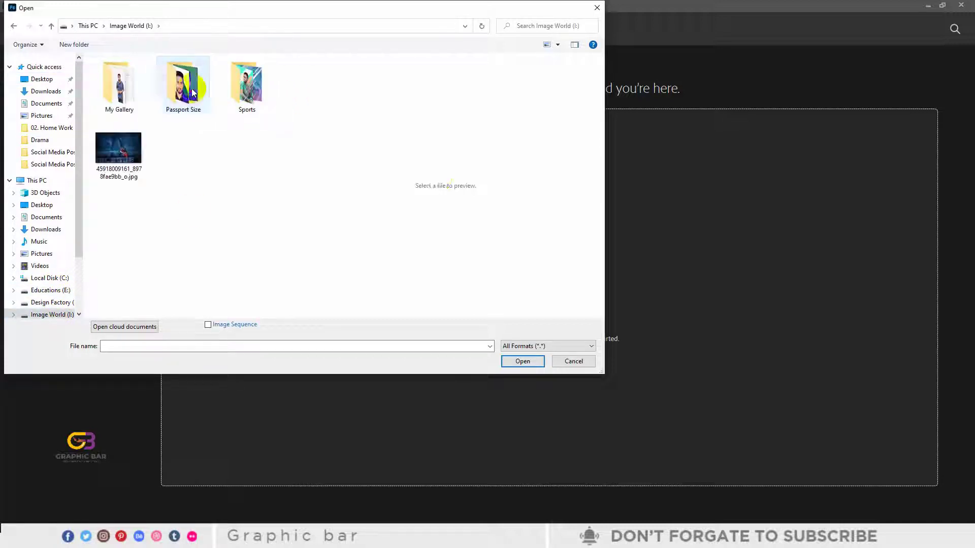
{"action": "double_click", "coordinate": [254, 97]}
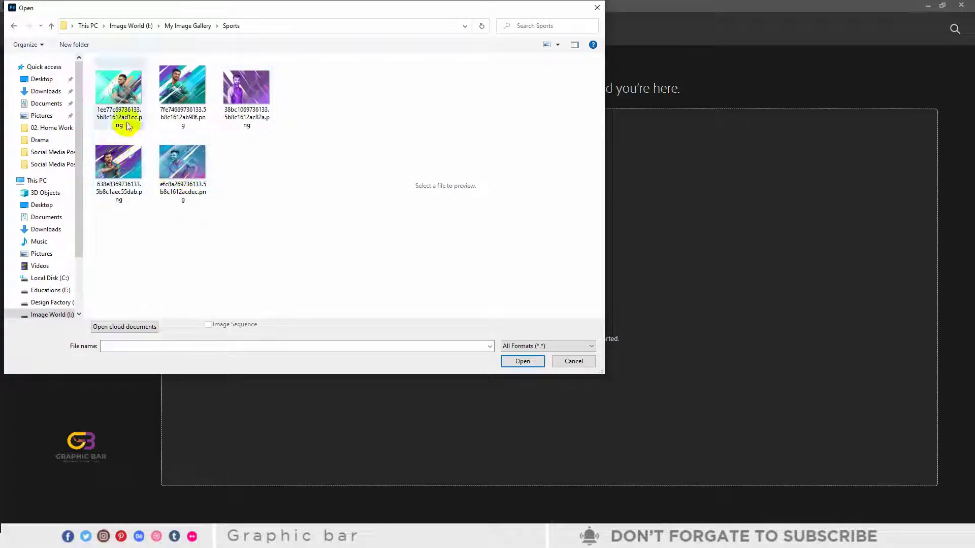
{"action": "left_click", "coordinate": [135, 177]}
{"action": "left_click", "coordinate": [523, 361]}
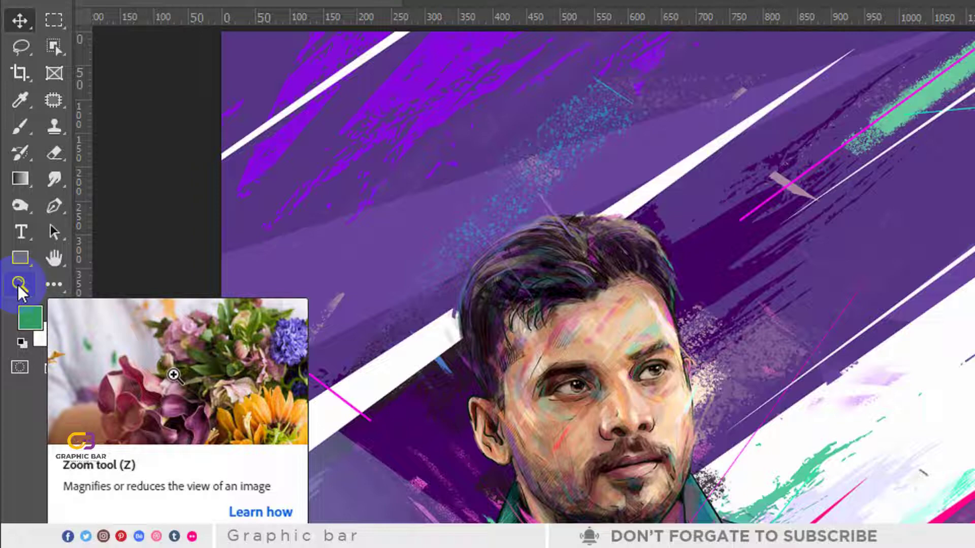
Step: Magnify the man's face around the nose with the Zoom tool up to 12800% to examine individual pixels
{"action": "left_click", "coordinate": [19, 285]}
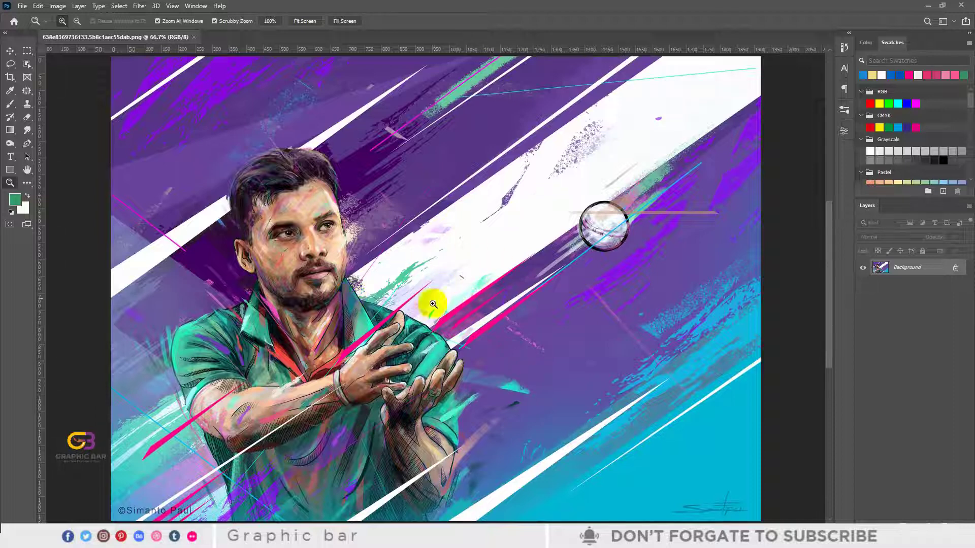
{"action": "left_click", "coordinate": [301, 250]}
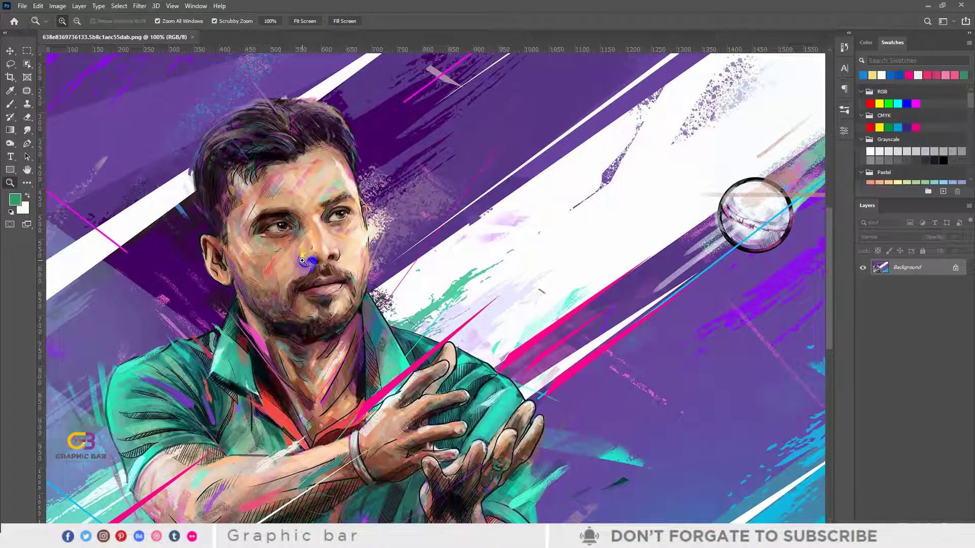
{"action": "left_click", "coordinate": [301, 260]}
{"action": "left_click", "coordinate": [302, 261]}
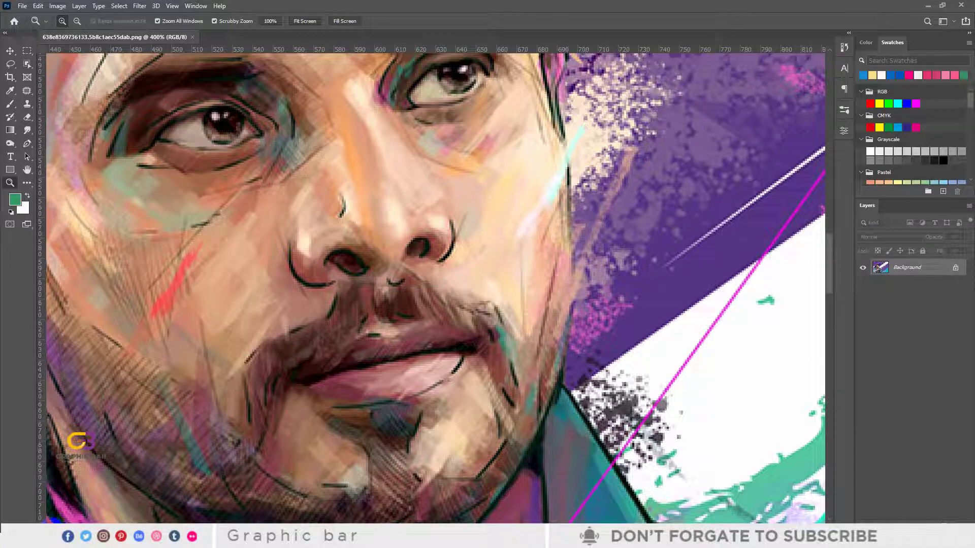
{"action": "left_click", "coordinate": [150, 455]}
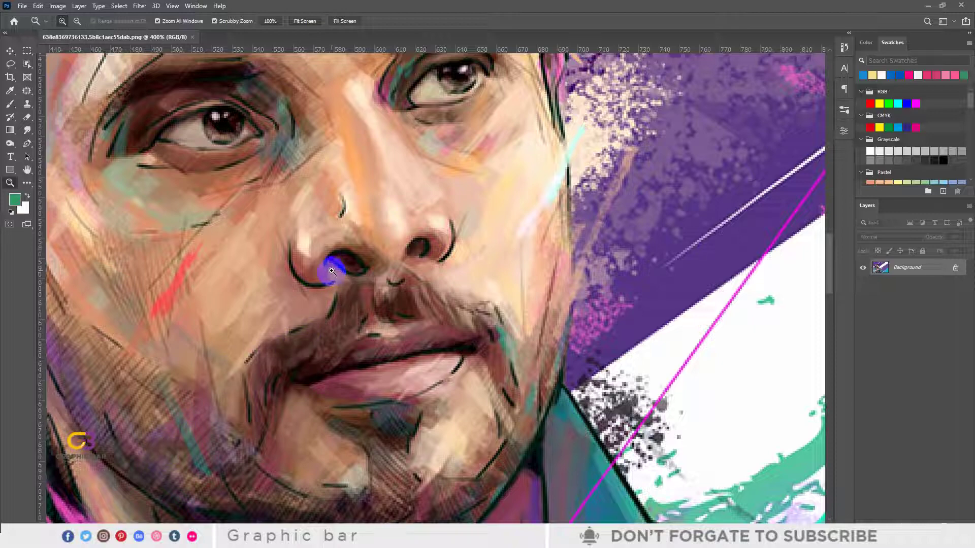
{"action": "left_click", "coordinate": [334, 244]}
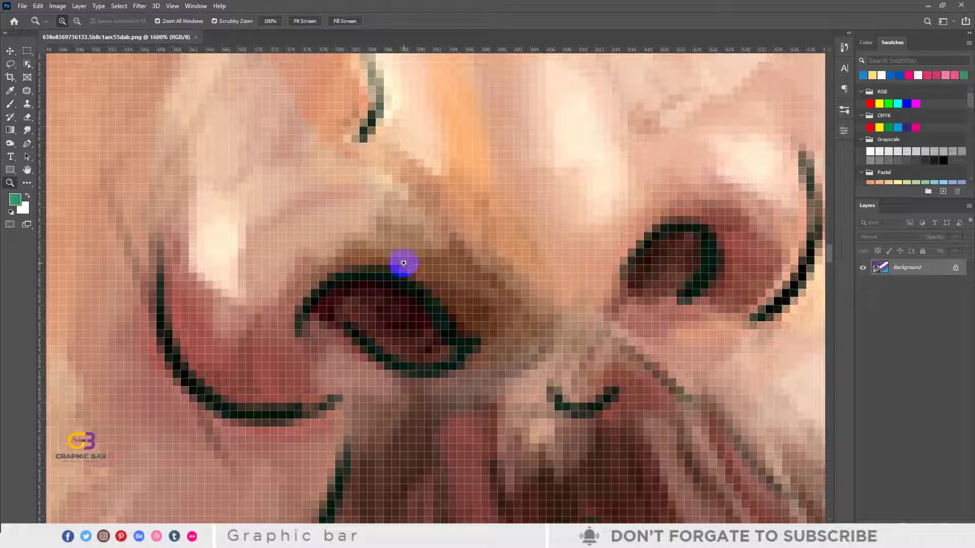
{"action": "left_click", "coordinate": [404, 263]}
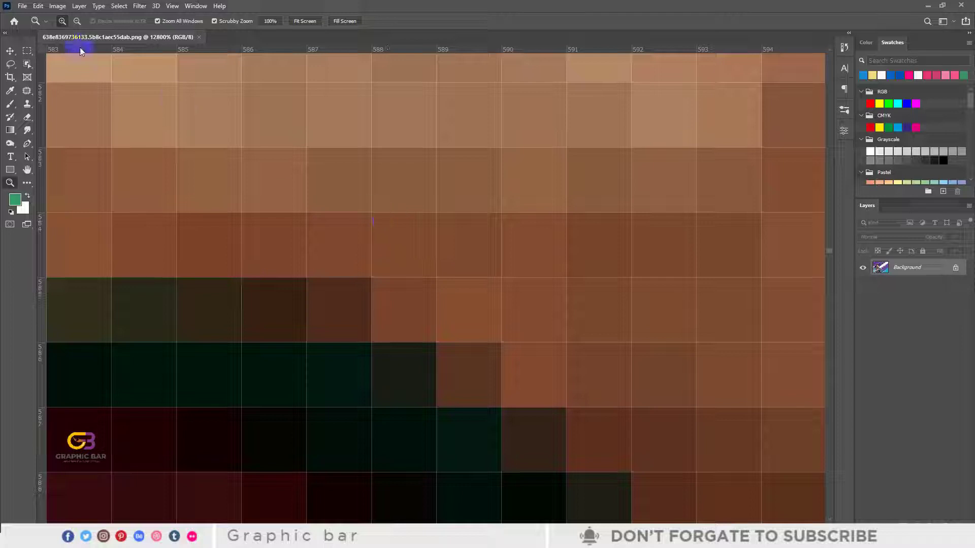
Step: Reduce the magnification to 12.5% with the Zoom tool's zoom-out mode and fit the whole image on screen
{"action": "left_click", "coordinate": [77, 22]}
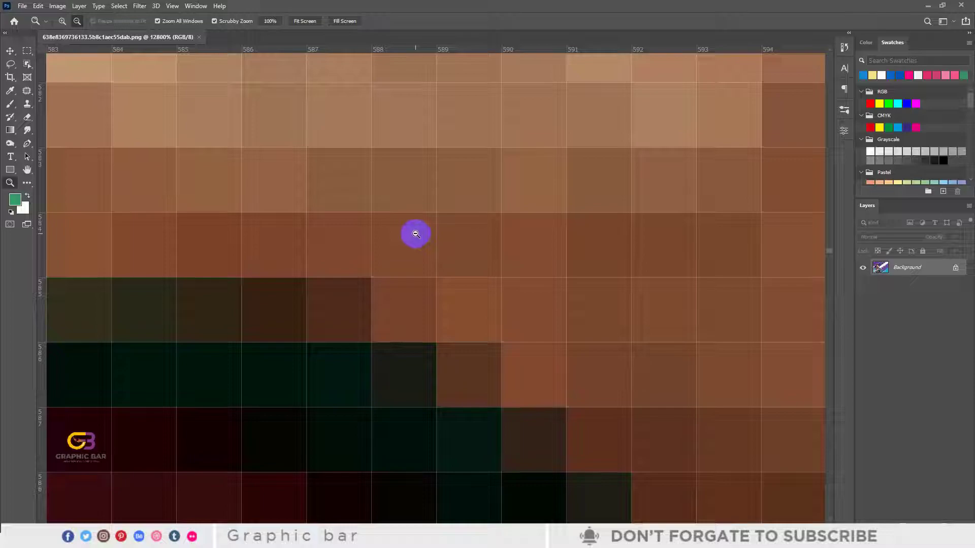
{"action": "left_click_drag", "start_coordinate": [406, 237], "coordinate": [405, 236]}
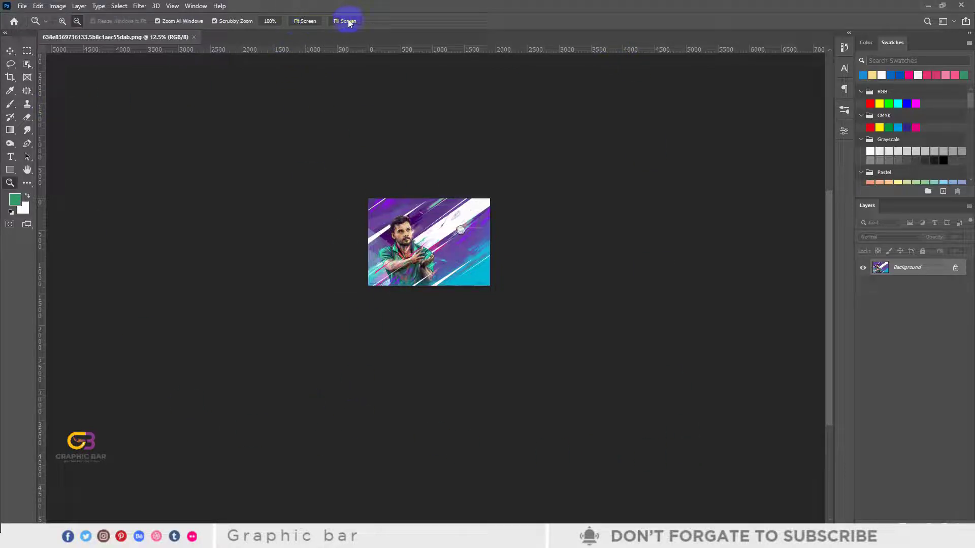
{"action": "left_click", "coordinate": [304, 21]}
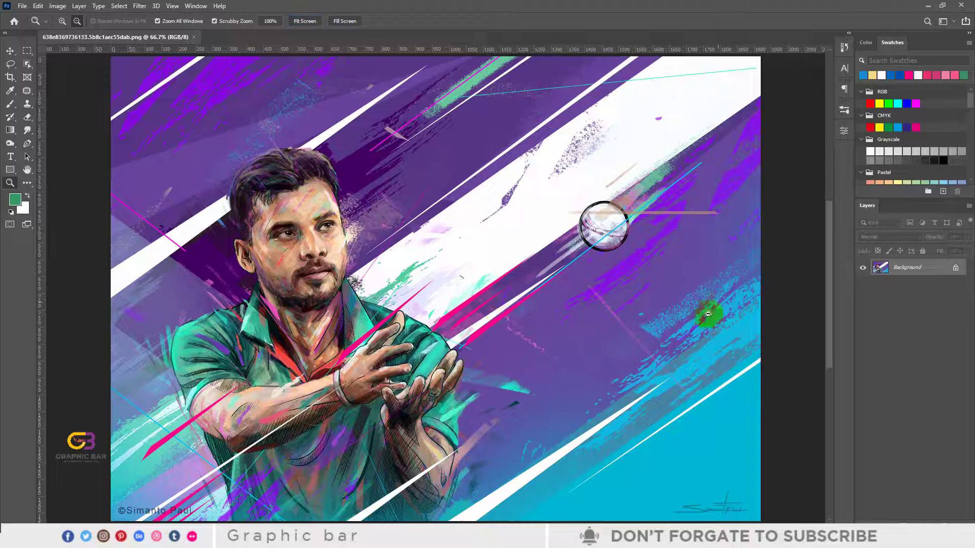
Step: Zoom out around the middle of the image to 16.7% and fit it back to the screen
{"action": "left_click", "coordinate": [443, 261], "text": "alt"}
{"action": "left_click", "coordinate": [443, 261], "text": "alt"}
{"action": "left_click", "coordinate": [443, 261], "text": "alt"}
{"action": "left_click", "coordinate": [444, 261], "text": "alt"}
{"action": "left_click", "coordinate": [443, 261], "text": "alt"}
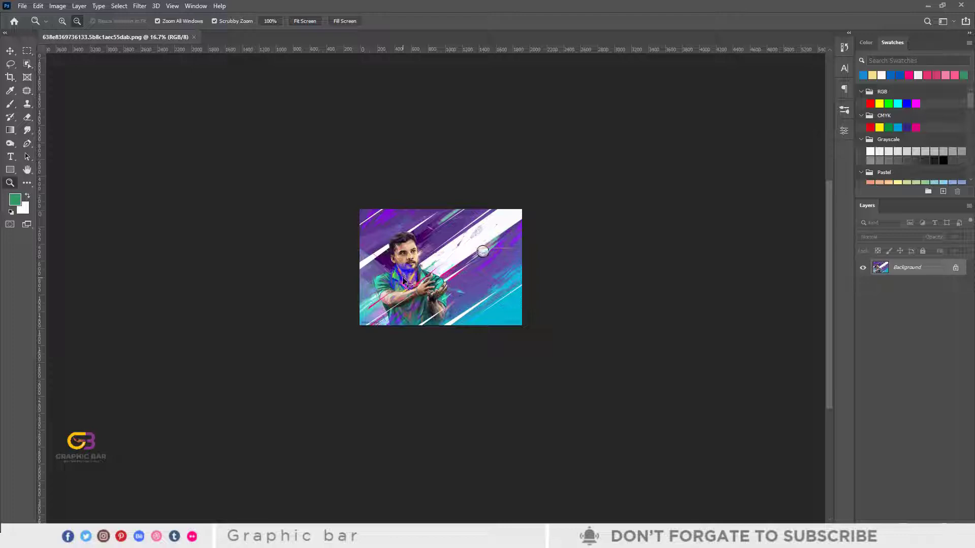
{"action": "key", "text": "ctrl+0"}
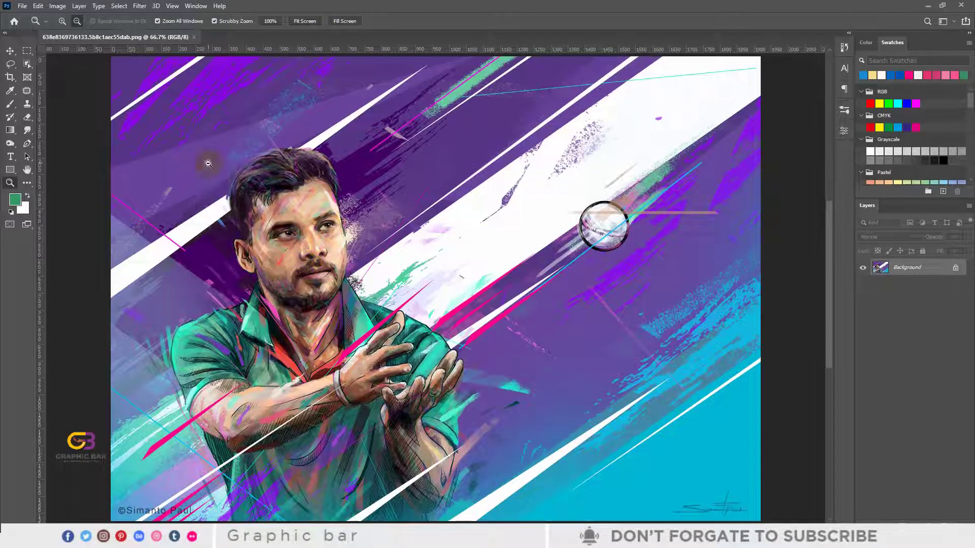
Step: Set the Zoom tool to zoom in, magnify the face to 100%, and temporarily reverse it to zoom out to 50%
{"action": "left_click", "coordinate": [61, 23]}
{"action": "left_click", "coordinate": [78, 23]}
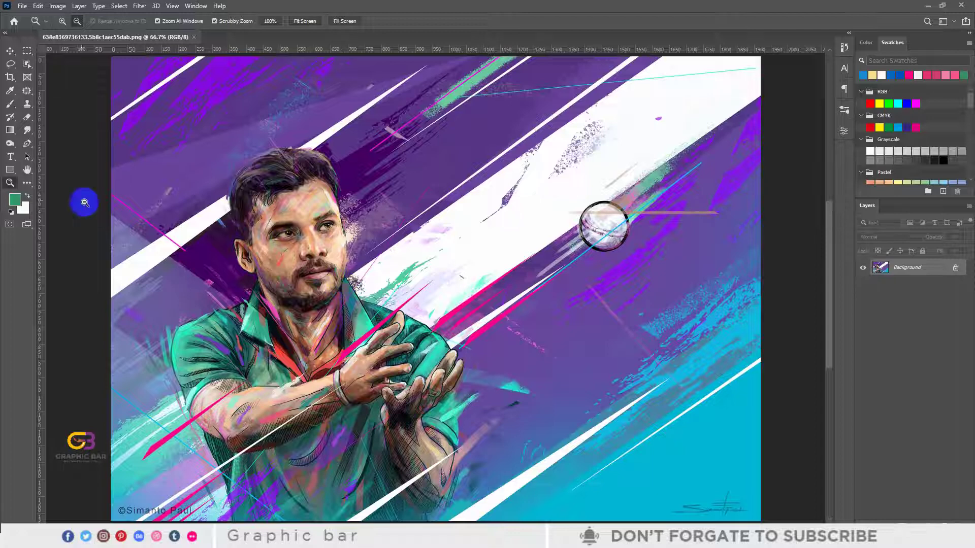
{"action": "left_click", "coordinate": [62, 20]}
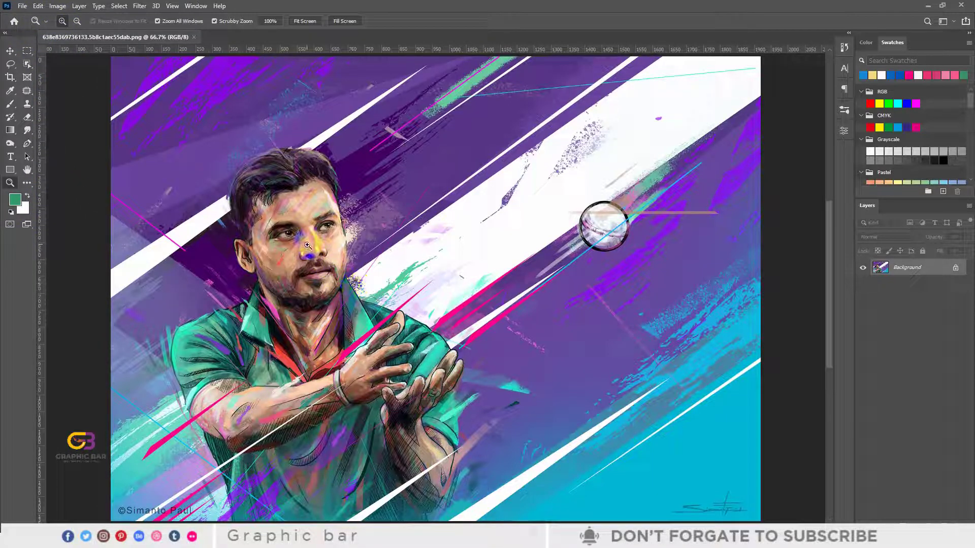
{"action": "left_click", "coordinate": [327, 273]}
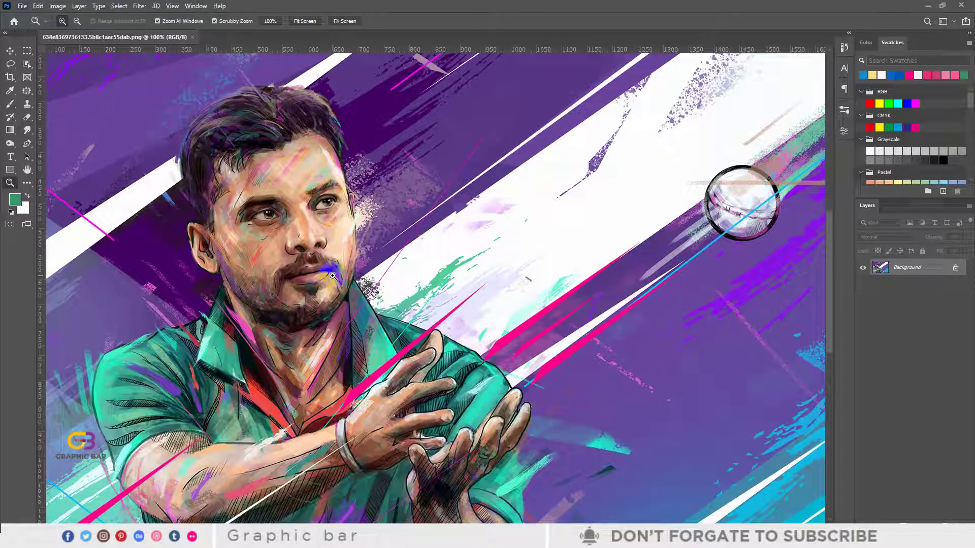
{"action": "key", "text": "alt"}
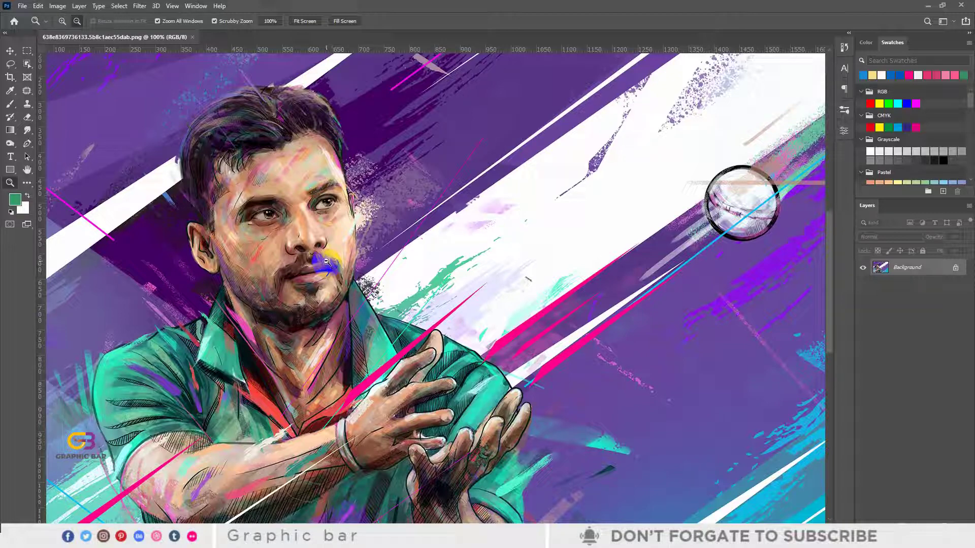
{"action": "left_click", "coordinate": [326, 261], "text": "alt"}
{"action": "left_click", "coordinate": [326, 261], "text": "alt"}
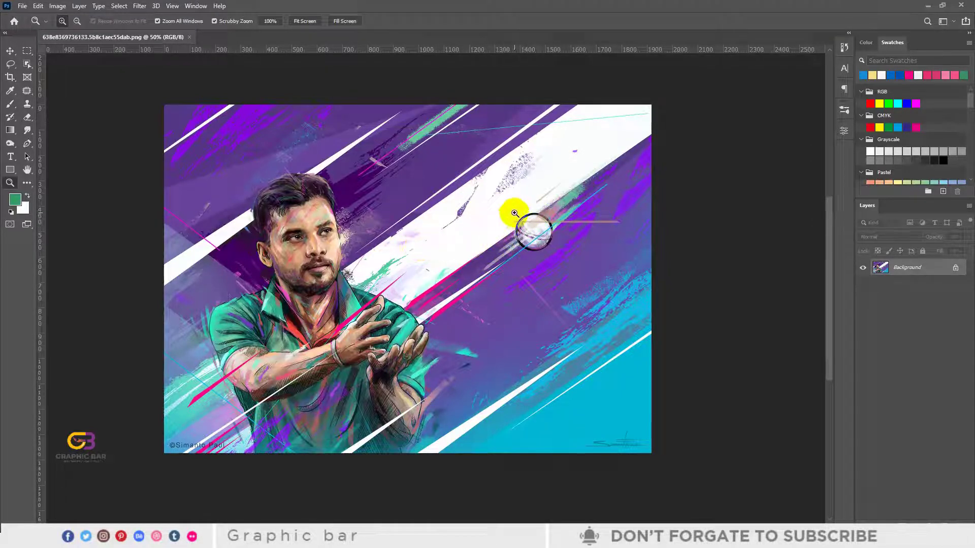
Step: Scrub the zoom to 45.4%, magnify the area near the ball in stages to 400%, and step back to 200%
{"action": "left_click_drag", "start_coordinate": [501, 207], "coordinate": [508, 232]}
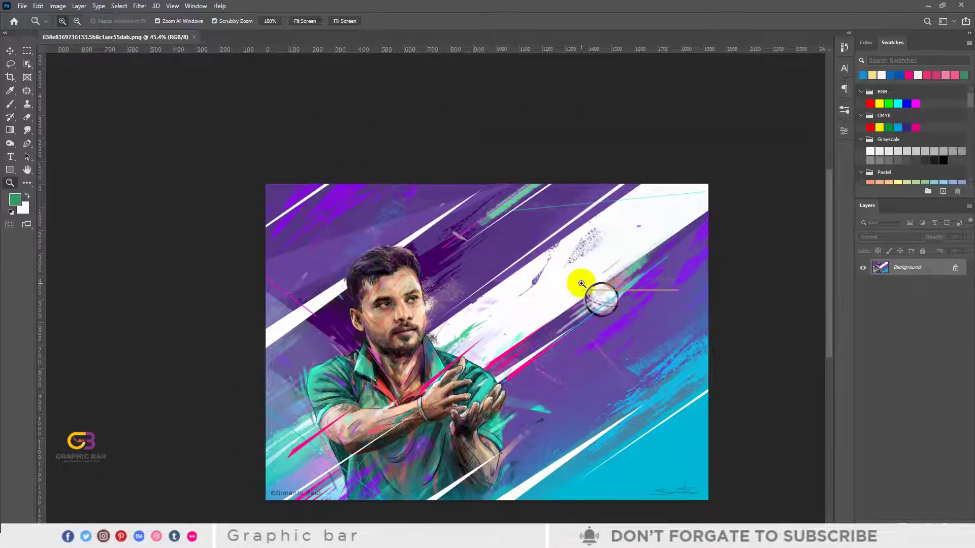
{"action": "left_click", "coordinate": [584, 287]}
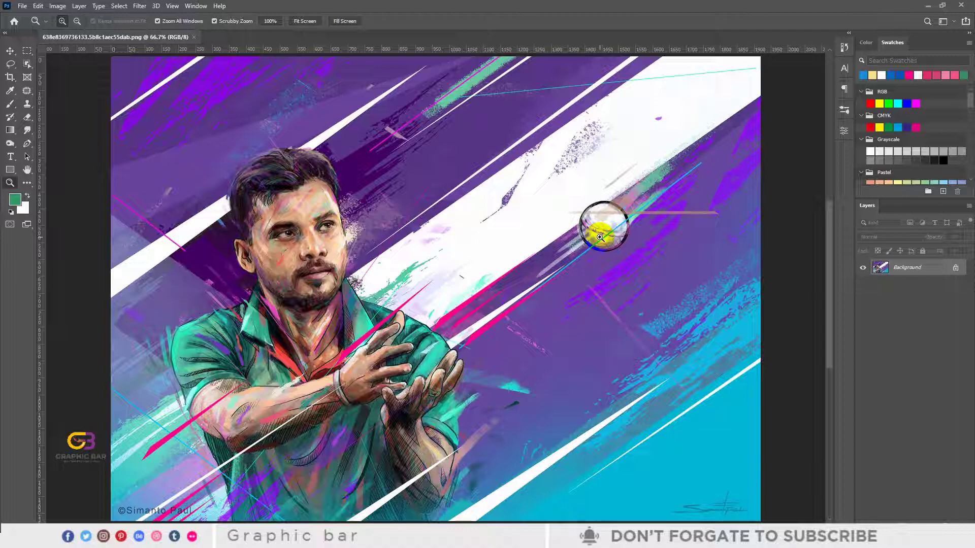
{"action": "left_click", "coordinate": [600, 239]}
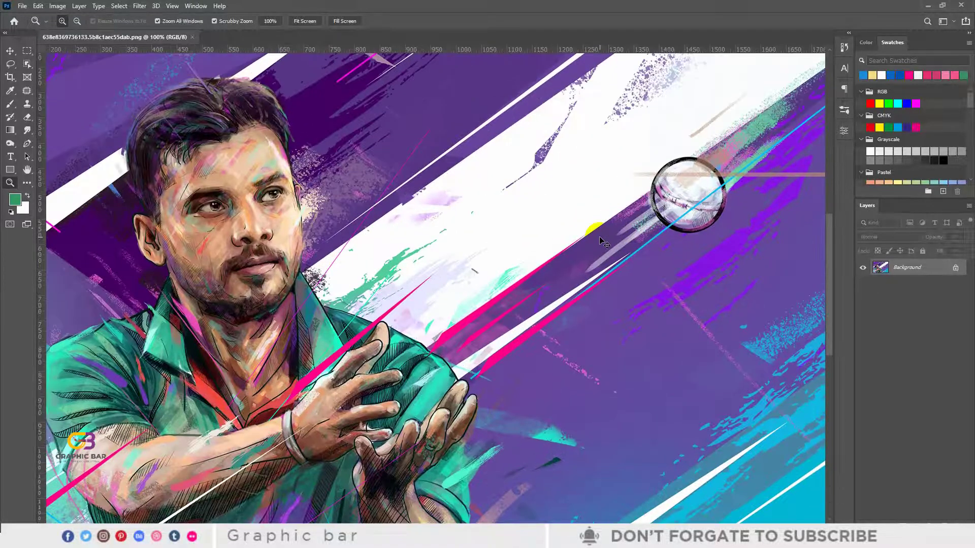
{"action": "left_click", "coordinate": [601, 240]}
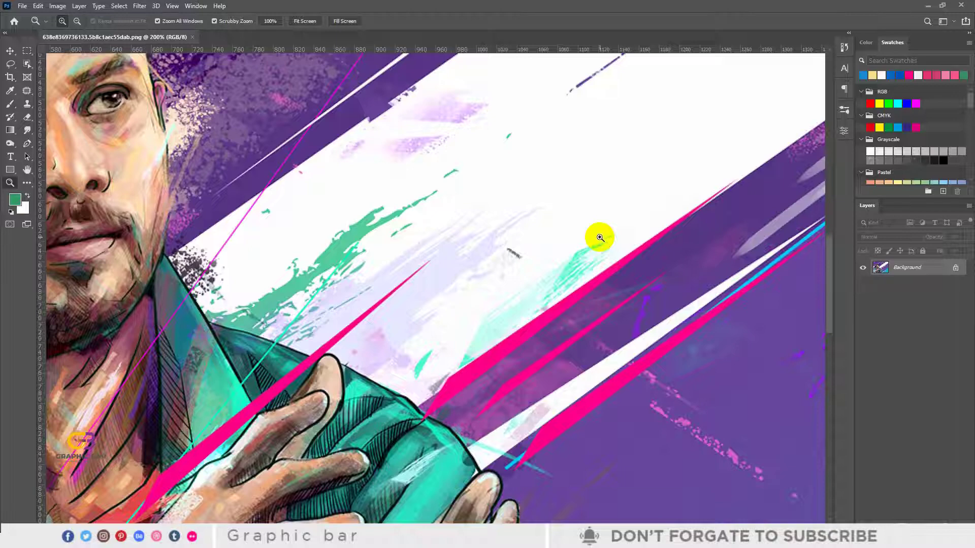
{"action": "left_click", "coordinate": [600, 240]}
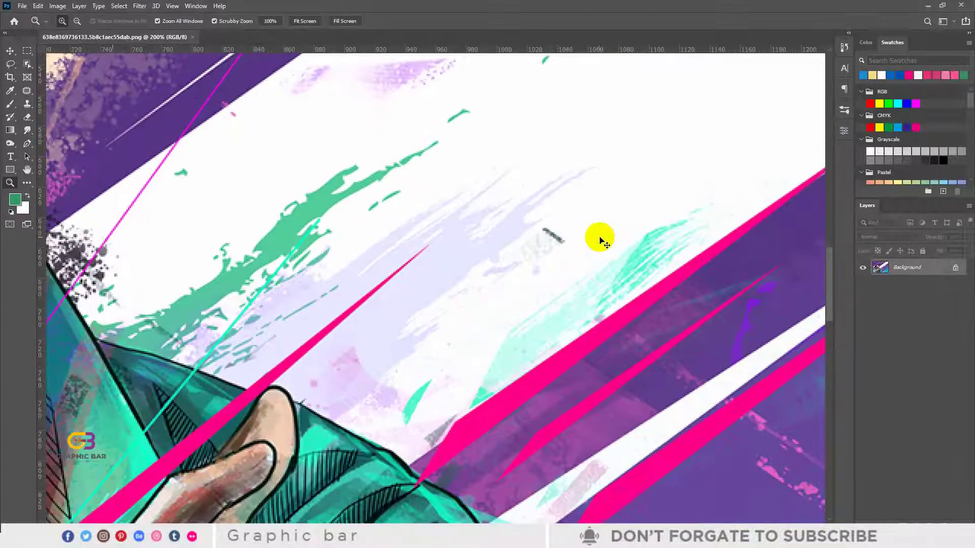
{"action": "left_click", "coordinate": [600, 240]}
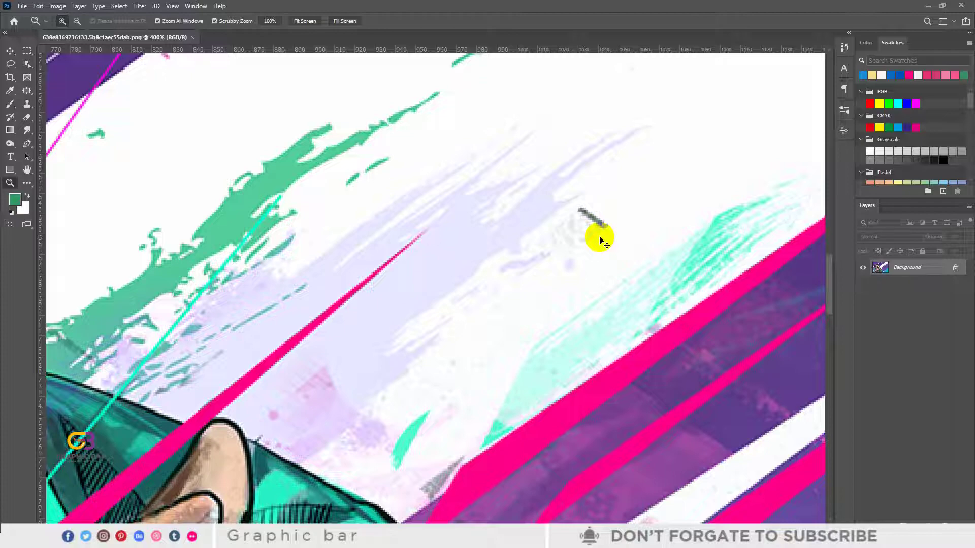
{"action": "left_click", "coordinate": [600, 240], "text": "alt"}
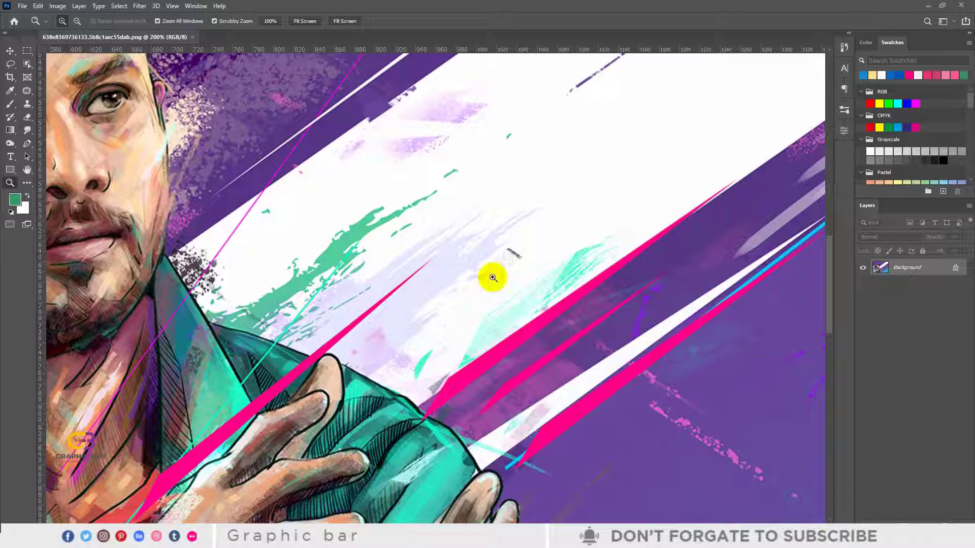
Step: Zoom the image out in stages to 25% and return it to 100% magnification
{"action": "key", "text": "ctrl+minus"}
{"action": "key", "text": "ctrl+minus"}
{"action": "key", "text": "ctrl+minus"}
{"action": "key", "text": "ctrl+minus"}
{"action": "key", "text": "ctrl+minus"}
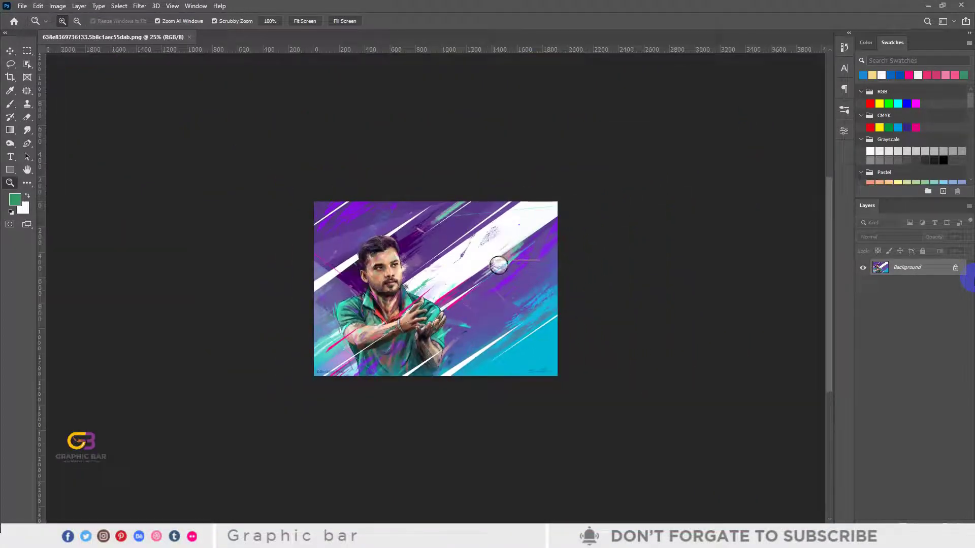
{"action": "key", "text": "ctrl+1"}
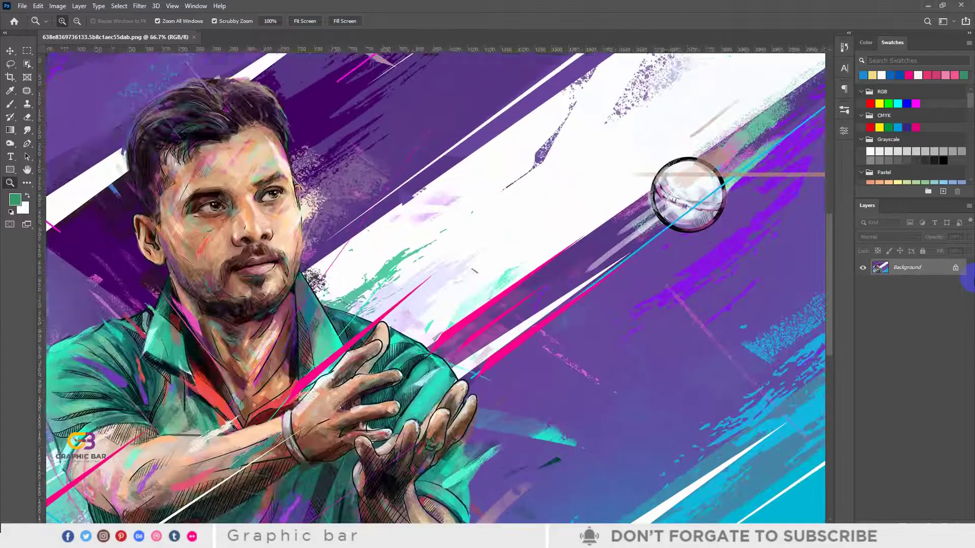
Step: Zoom the image out to 50% and magnify it back to 66.7%
{"action": "key", "text": "ctrl+minus"}
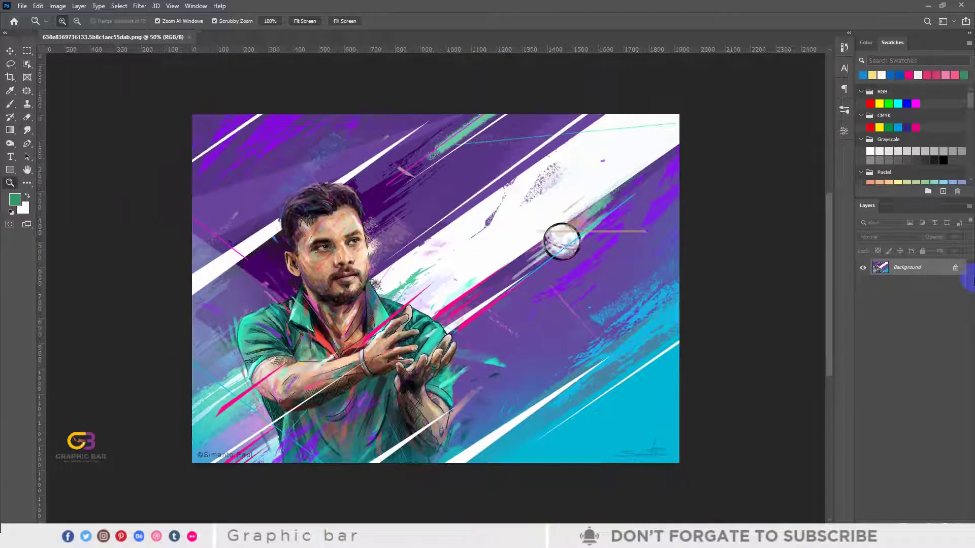
{"action": "left_click", "coordinate": [589, 293]}
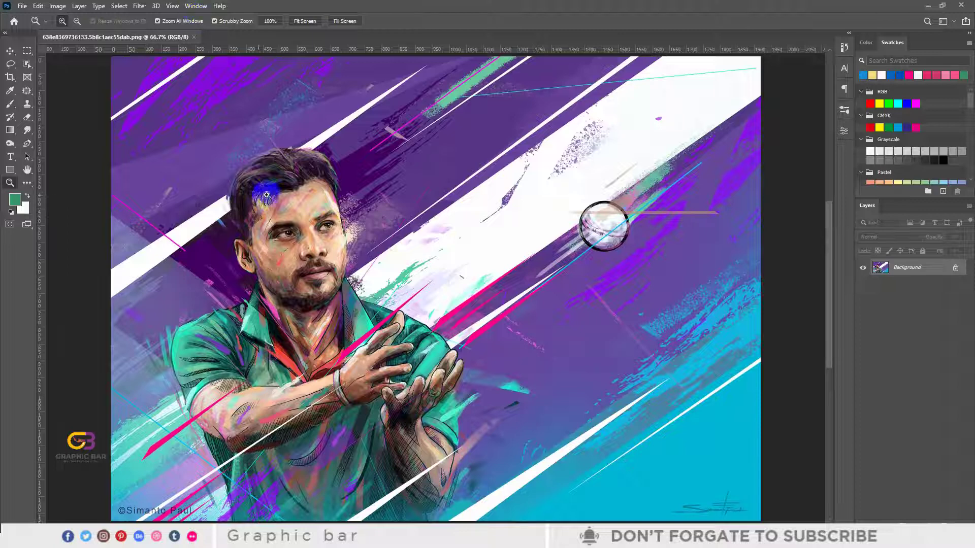
Step: Open the Navigator panel, enlarge it, and use it to zoom the image out to about 35% and back in to about 50%
{"action": "left_click", "coordinate": [193, 7]}
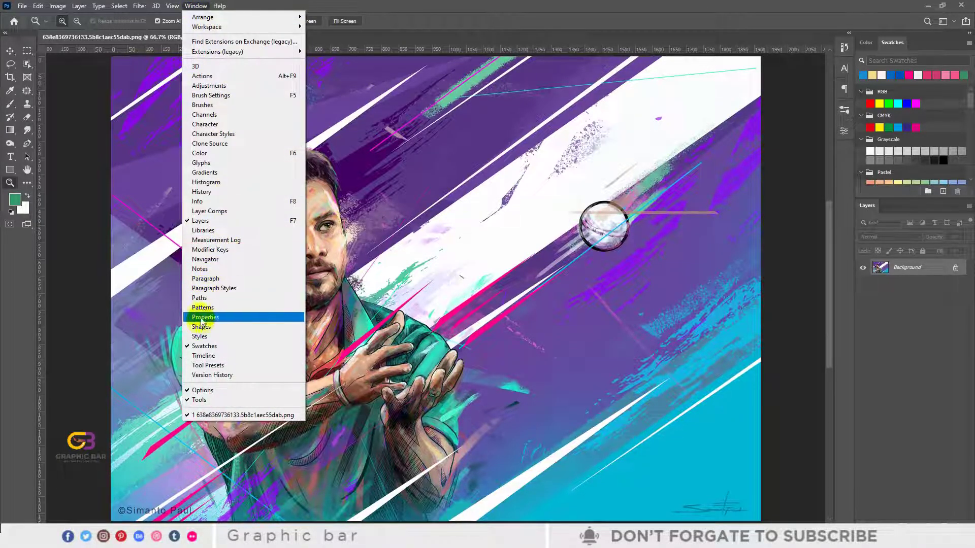
{"action": "left_click", "coordinate": [188, 260]}
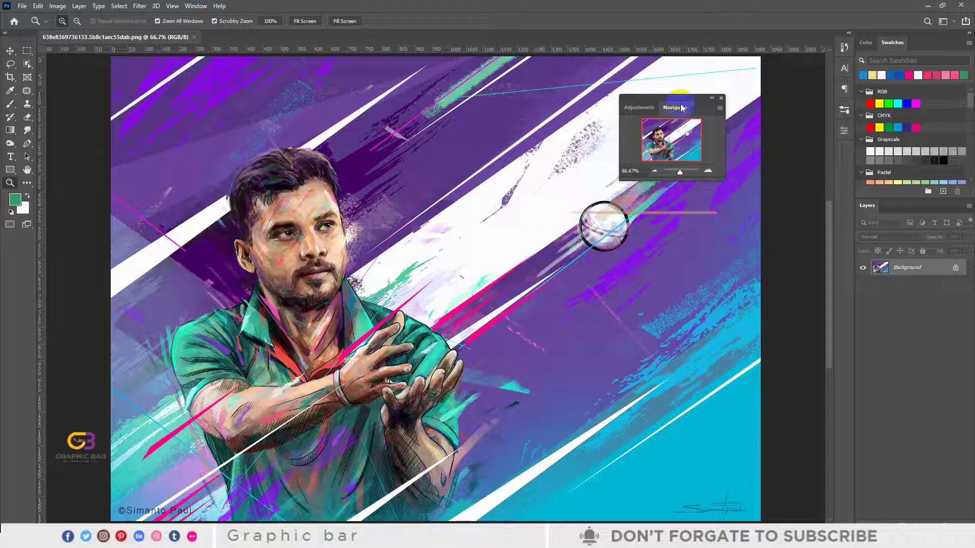
{"action": "left_click_drag", "start_coordinate": [620, 179], "coordinate": [466, 260]}
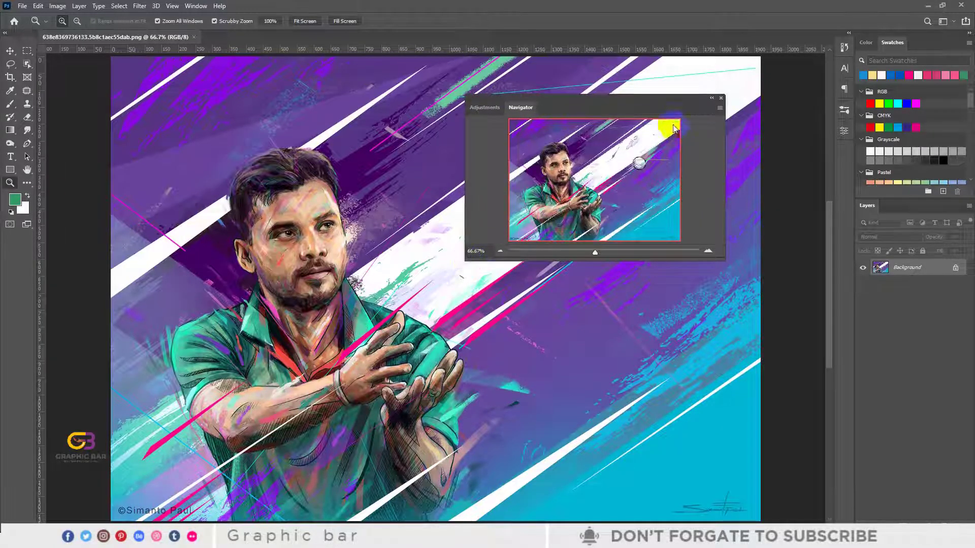
{"action": "left_click_drag", "start_coordinate": [645, 98], "coordinate": [879, 328]}
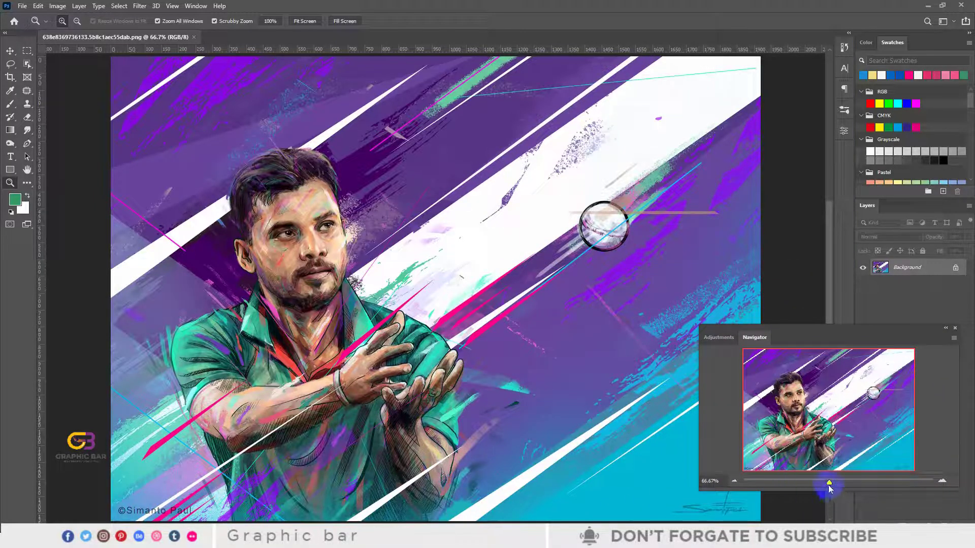
{"action": "left_click_drag", "start_coordinate": [829, 484], "coordinate": [823, 487]}
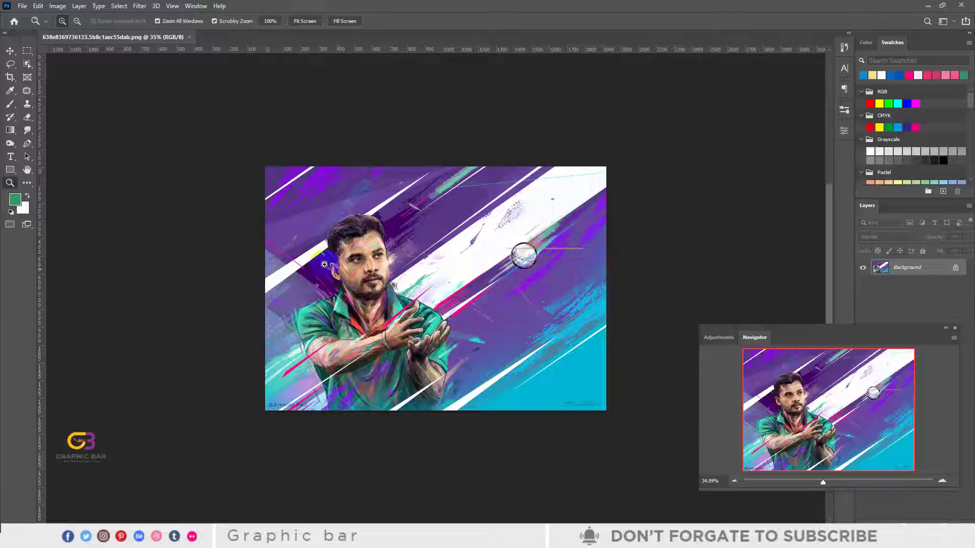
{"action": "mouse_move", "coordinate": [824, 484]}
{"action": "left_mouse_down"}
{"action": "mouse_move", "coordinate": [940, 483]}
{"action": "mouse_move", "coordinate": [761, 481]}
{"action": "mouse_move", "coordinate": [828, 480]}
{"action": "left_mouse_up"}
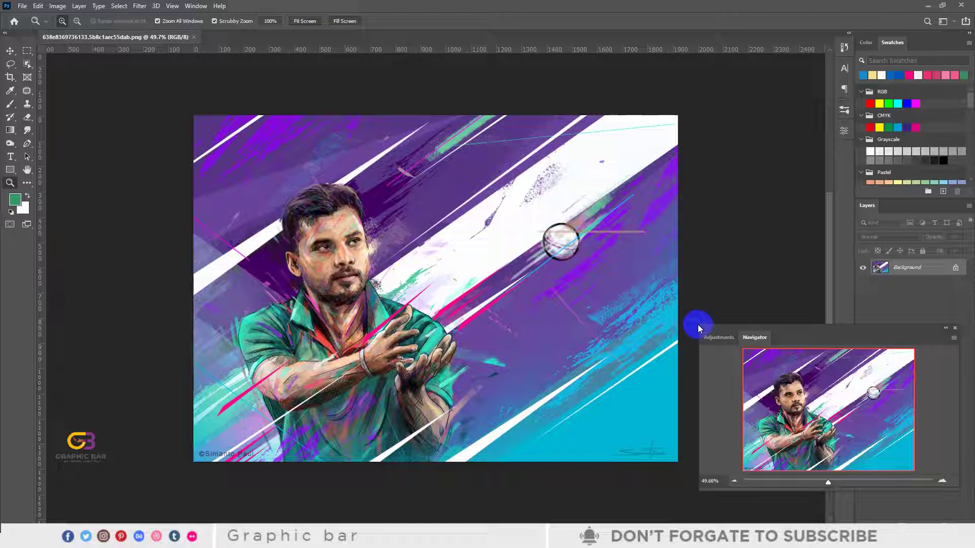
Step: Shrink the Navigator panel, dock it in the Color and Swatches group, and use it to zoom the image to 100%
{"action": "left_click_drag", "start_coordinate": [702, 495], "coordinate": [834, 428]}
{"action": "left_click", "coordinate": [890, 346]}
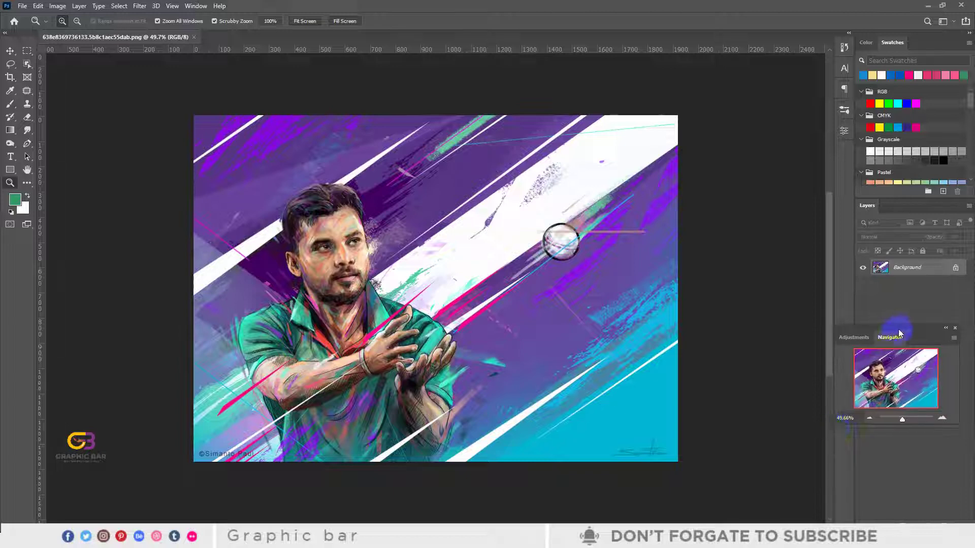
{"action": "left_click_drag", "start_coordinate": [899, 333], "coordinate": [930, 46]}
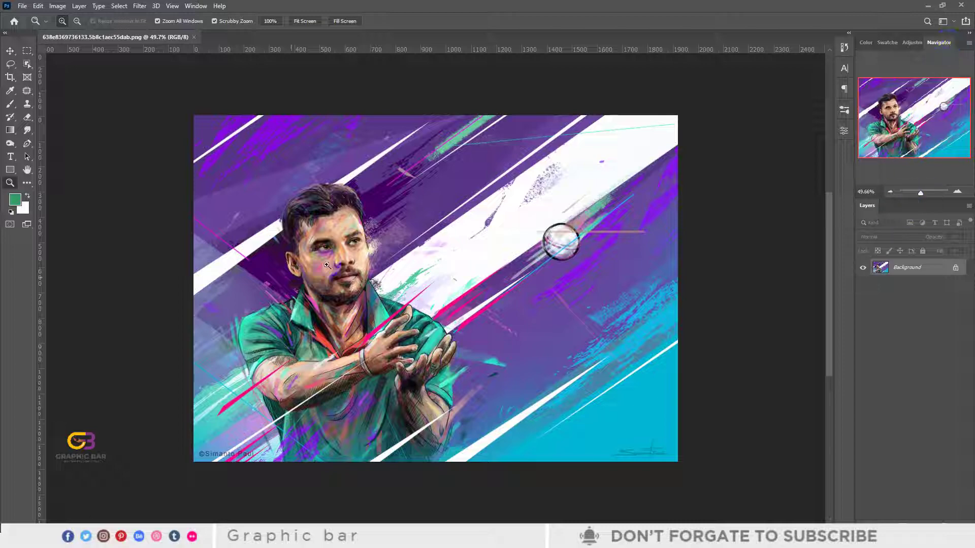
{"action": "left_click_drag", "start_coordinate": [920, 193], "coordinate": [923, 192]}
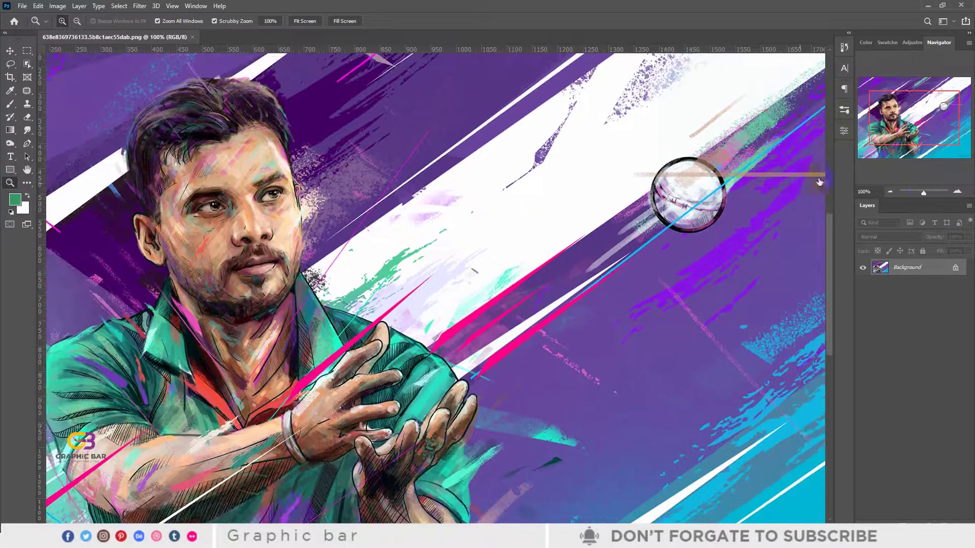
{"action": "left_click", "coordinate": [930, 50]}
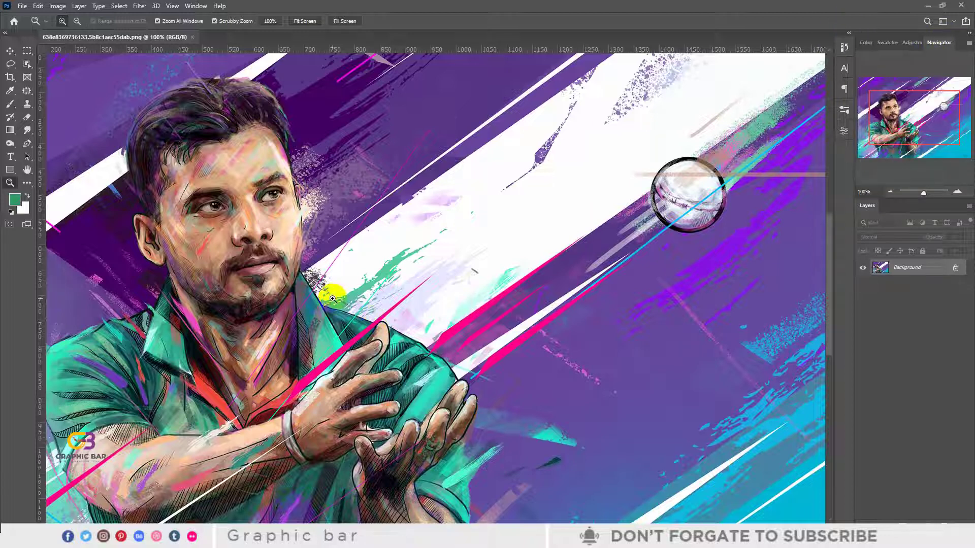
Step: Close the docked Navigator and Adjustments panels
{"action": "right_click", "coordinate": [936, 42]}
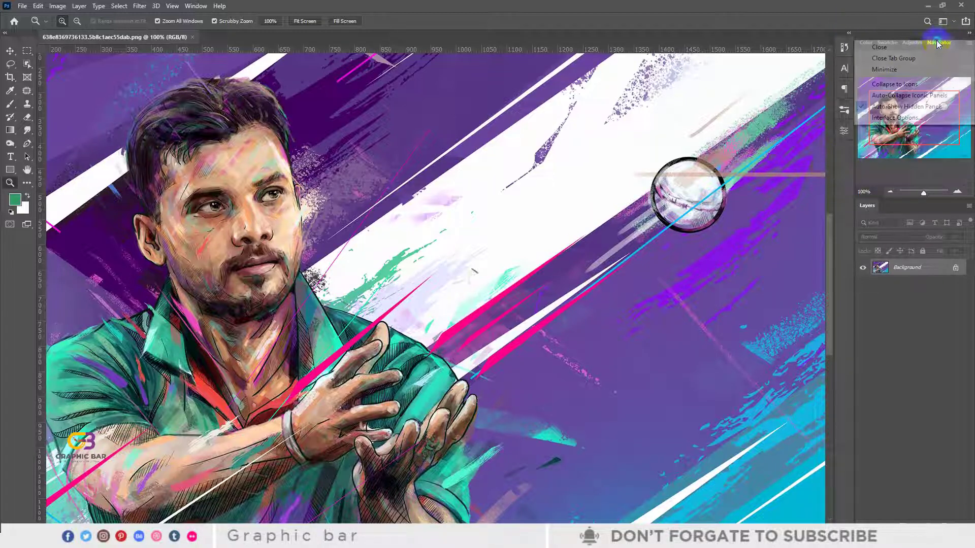
{"action": "left_click", "coordinate": [884, 46]}
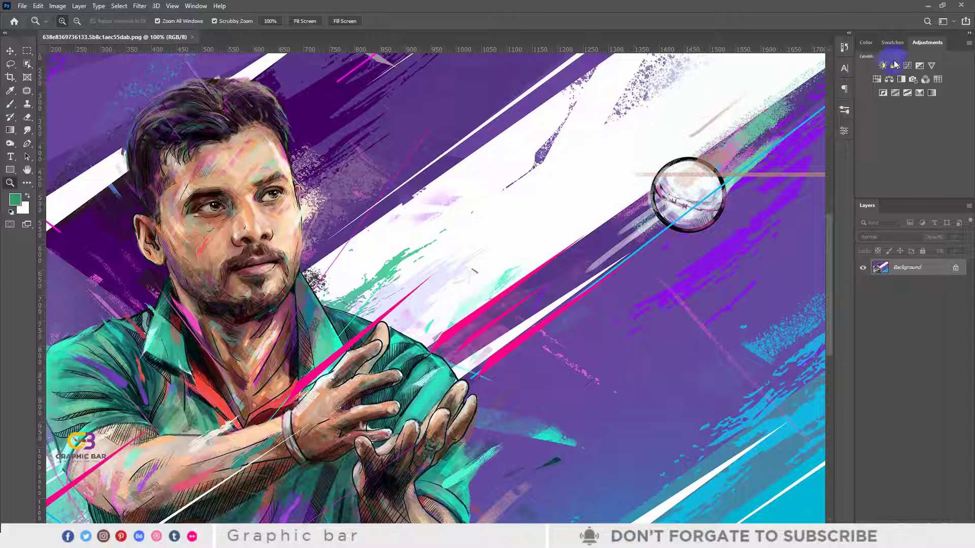
{"action": "right_click", "coordinate": [929, 43]}
{"action": "left_click", "coordinate": [880, 50]}
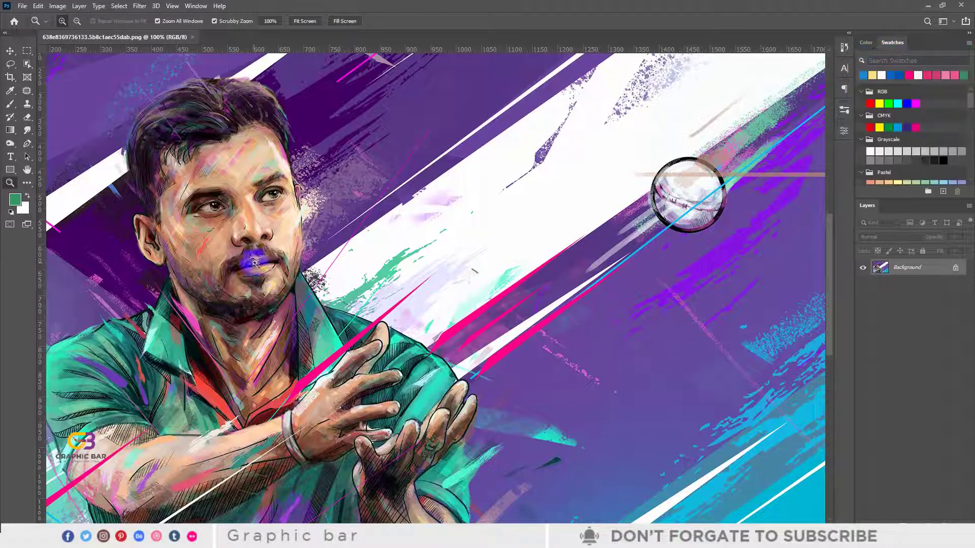
Step: Zoom the image out to 66.7% and scrub the zoom further down to 56.9%
{"action": "key", "text": "ctrl+minus"}
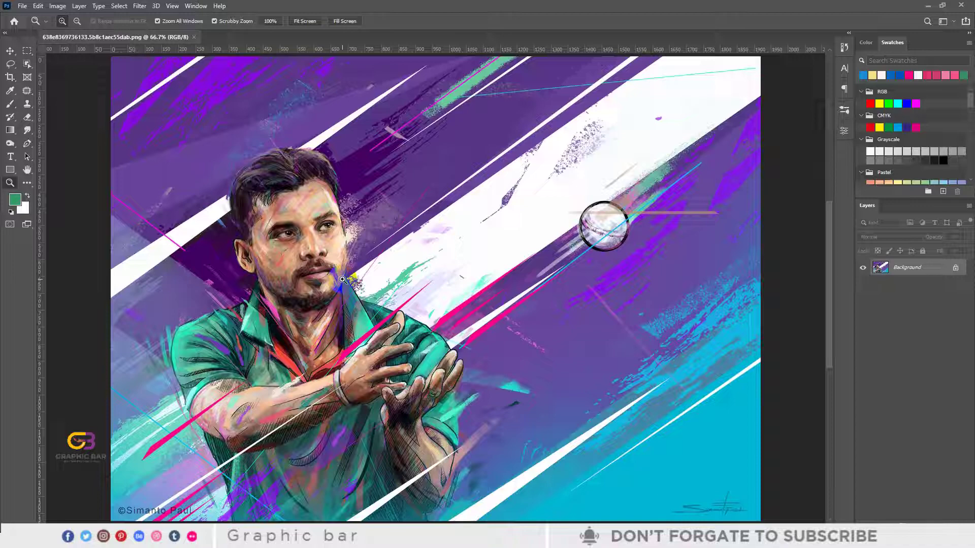
{"action": "left_click_drag", "start_coordinate": [343, 279], "coordinate": [343, 279]}
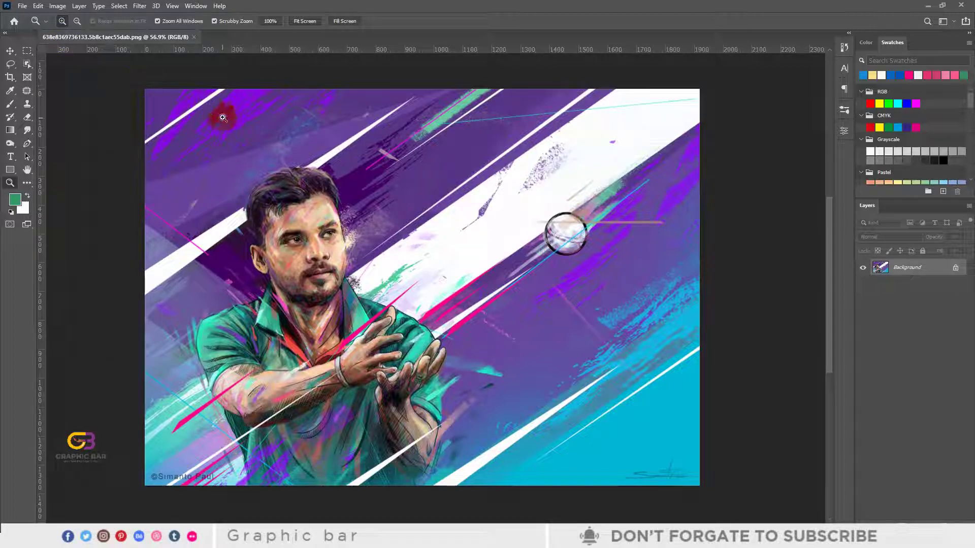
Step: Examine the Zoom with Scroll Wheel option in the Tools preferences and close the preferences
{"action": "left_click", "coordinate": [22, 7]}
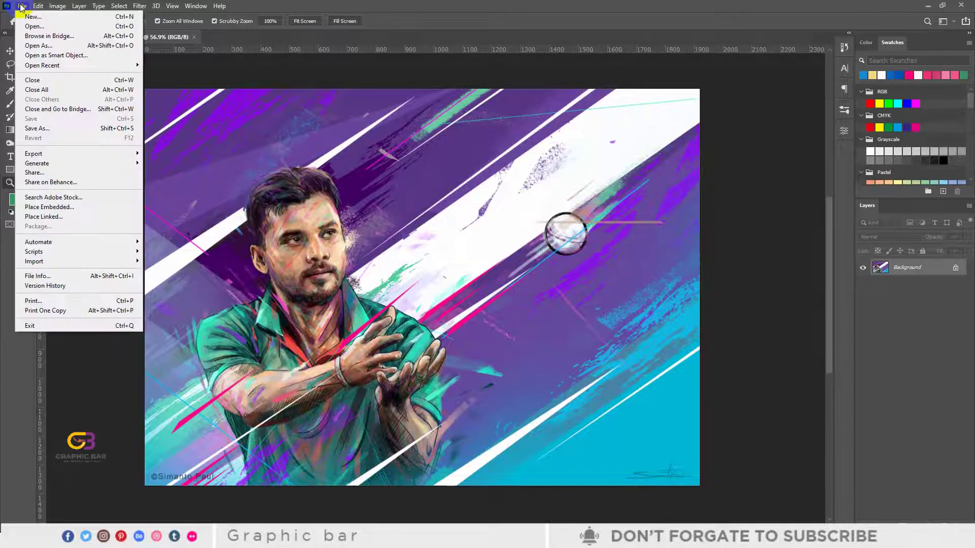
{"action": "left_click", "coordinate": [22, 6]}
{"action": "left_click", "coordinate": [38, 6]}
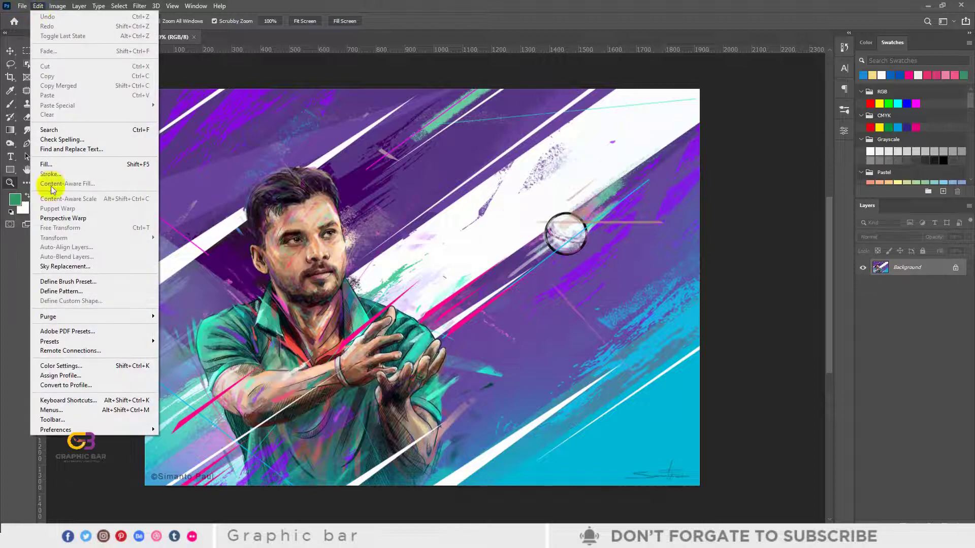
{"action": "mouse_move", "coordinate": [65, 429]}
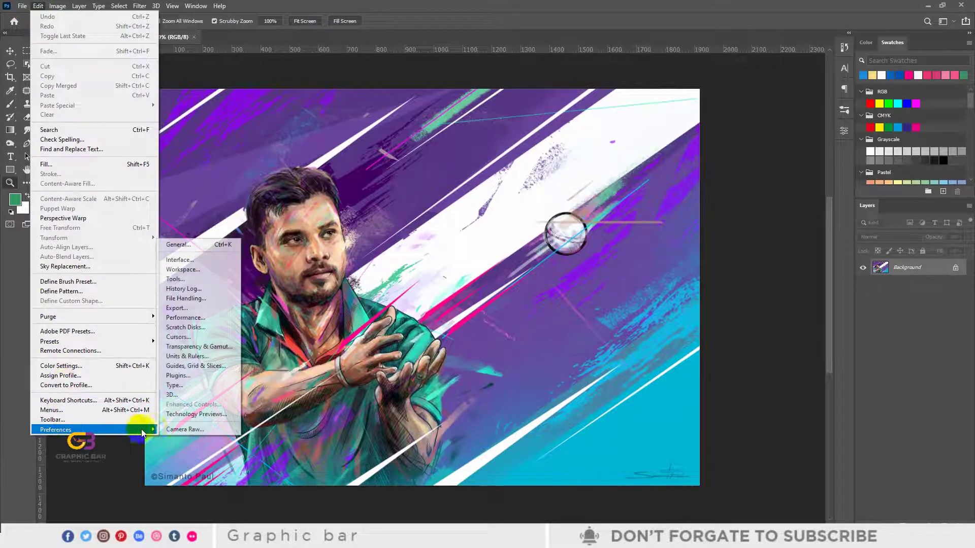
{"action": "left_click", "coordinate": [193, 248]}
{"action": "key", "text": "i"}
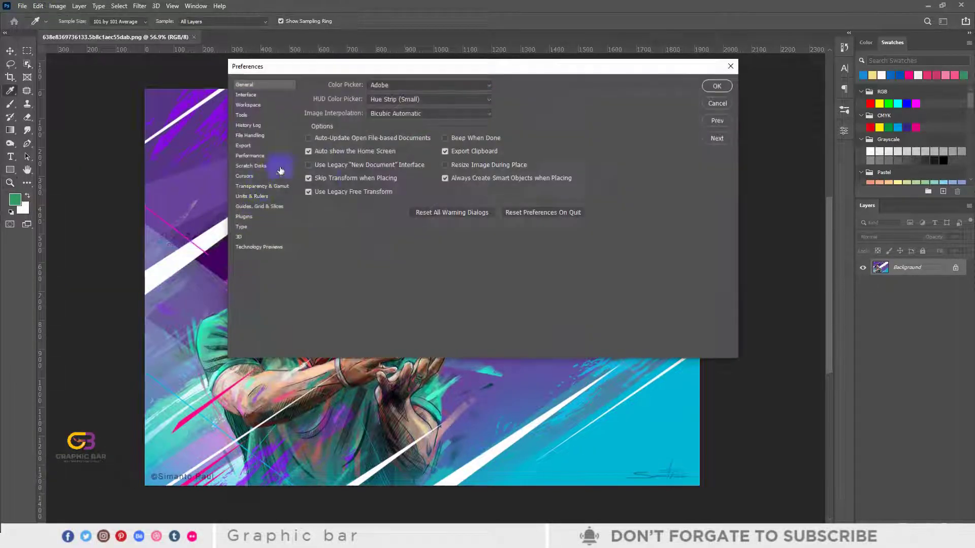
{"action": "left_click", "coordinate": [249, 96]}
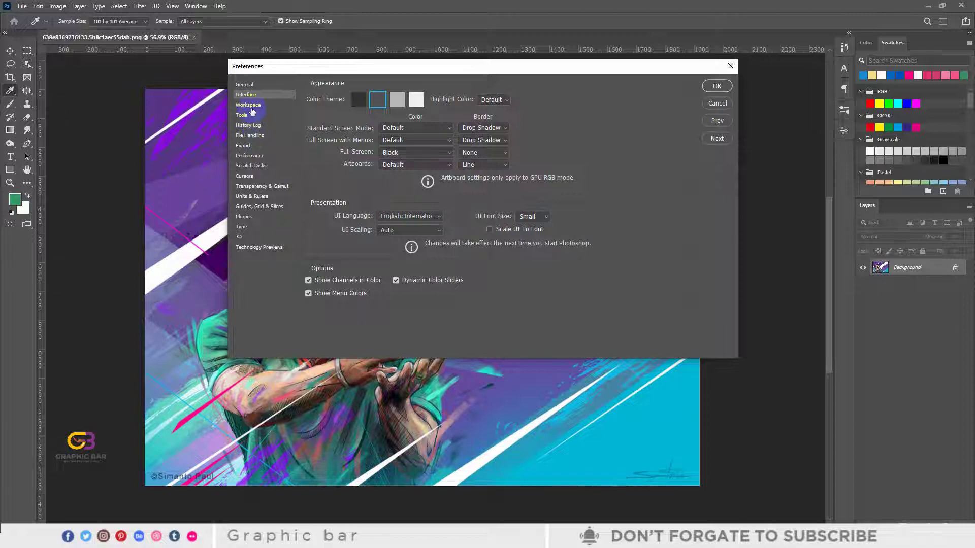
{"action": "left_click", "coordinate": [251, 106]}
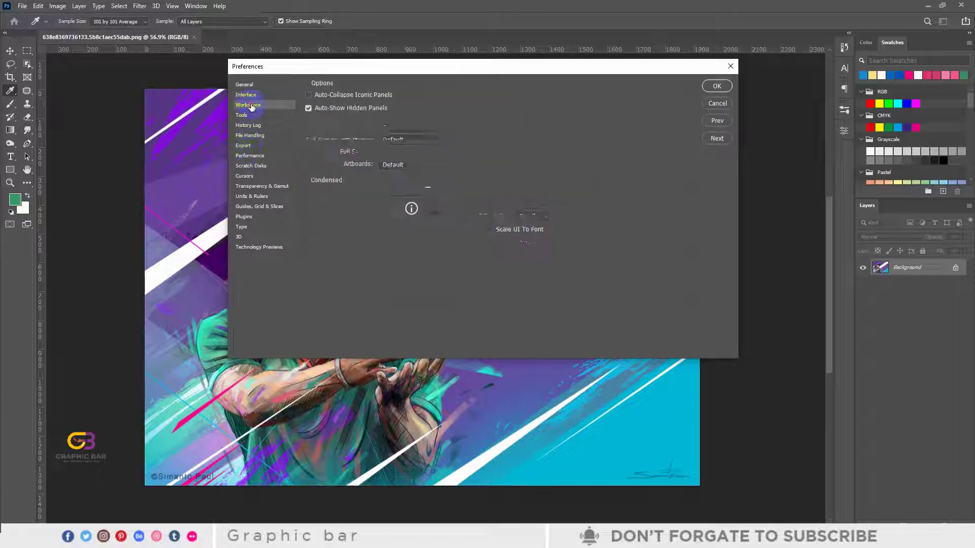
{"action": "left_click", "coordinate": [249, 116]}
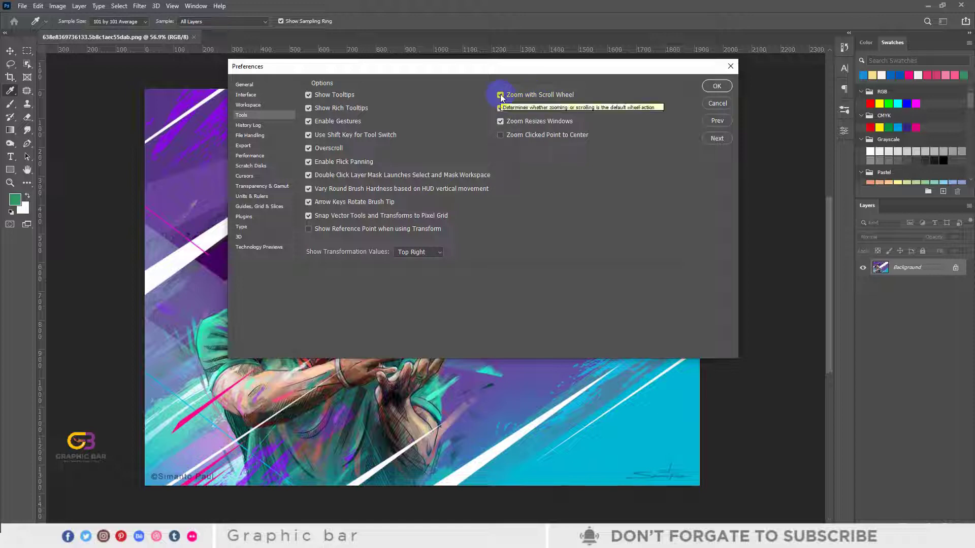
{"action": "left_click", "coordinate": [731, 67]}
{"action": "key", "text": "z"}
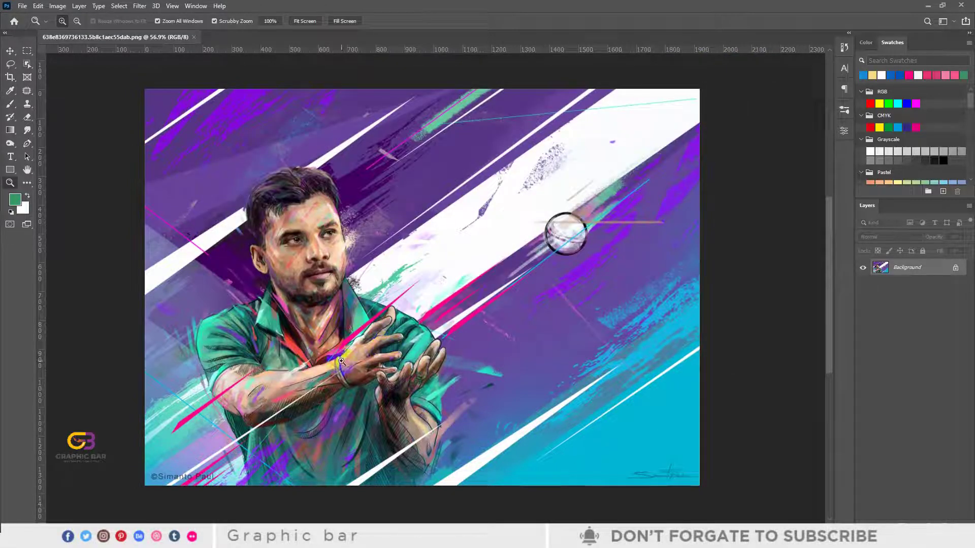
Step: Try scroll-wheel zooming around the player, zooming out to about 39% or less and back in to 64.1%
{"action": "scroll", "coordinate": [341, 361], "scroll_direction": "up", "scroll_amount": 2}
{"action": "scroll", "coordinate": [362, 344], "scroll_direction": "down", "scroll_amount": 4}
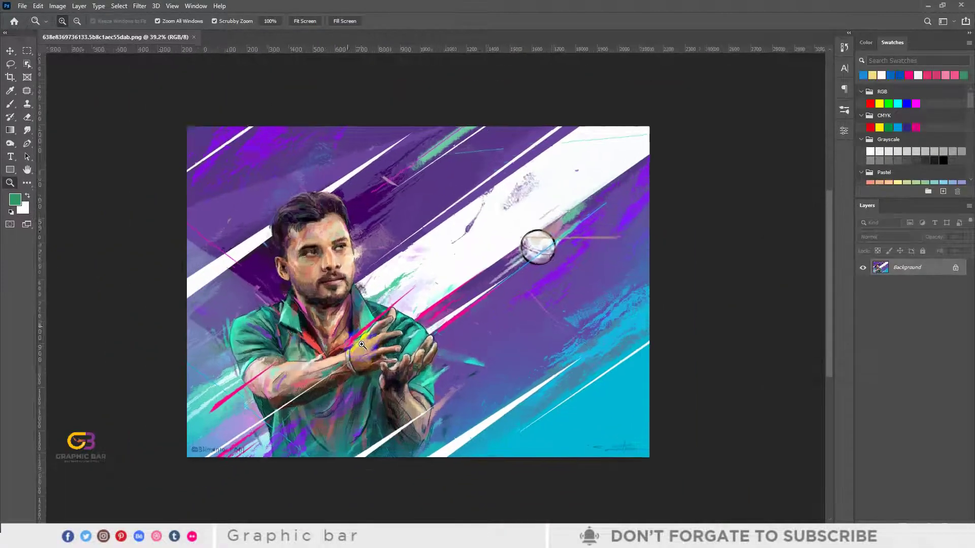
{"action": "scroll", "coordinate": [362, 345], "scroll_direction": "down", "scroll_amount": 1}
{"action": "scroll", "coordinate": [361, 345], "scroll_direction": "up", "scroll_amount": 4}
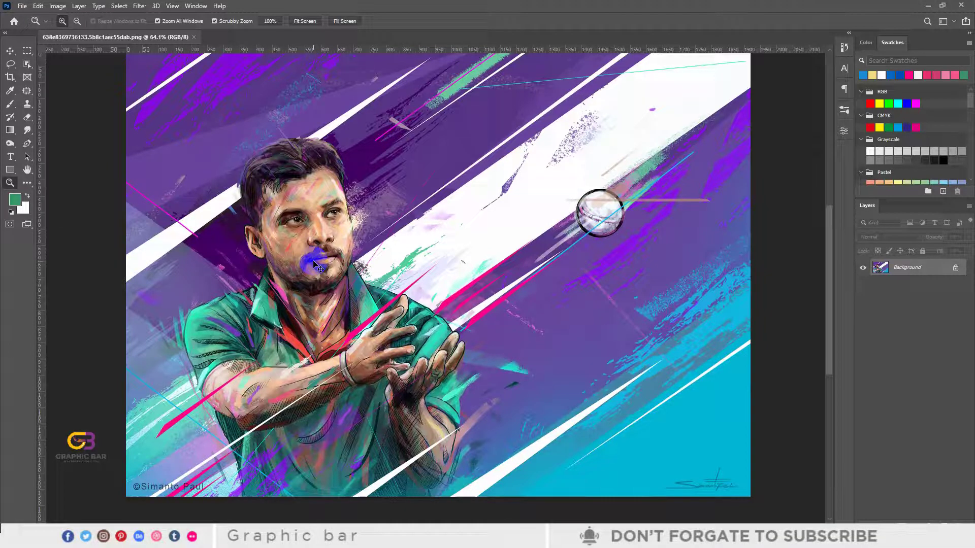
Step: Turn off the Zoom with Scroll Wheel option in the Tools preferences and apply the change
{"action": "key", "text": "ctrl+k"}
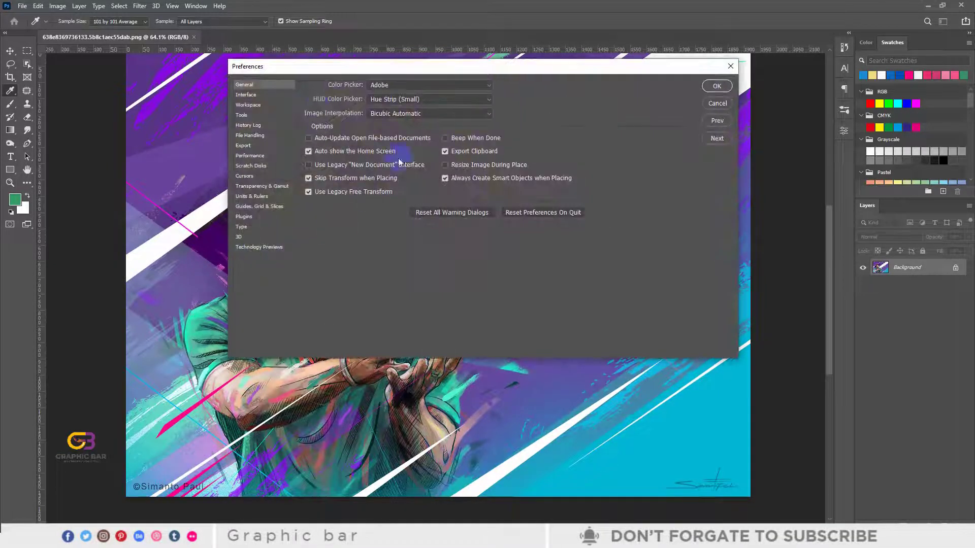
{"action": "left_click", "coordinate": [386, 66]}
{"action": "left_click_drag", "start_coordinate": [386, 66], "coordinate": [347, 82]}
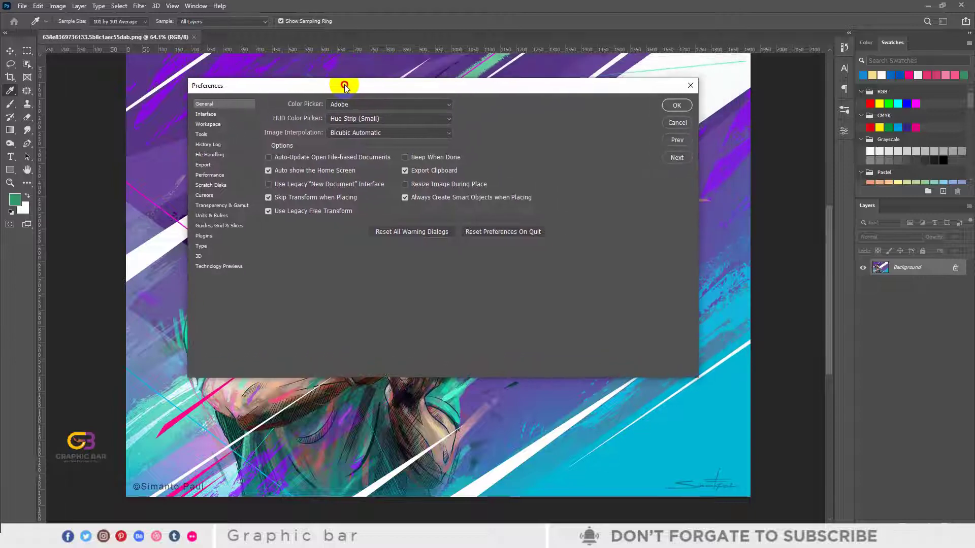
{"action": "left_click", "coordinate": [204, 132]}
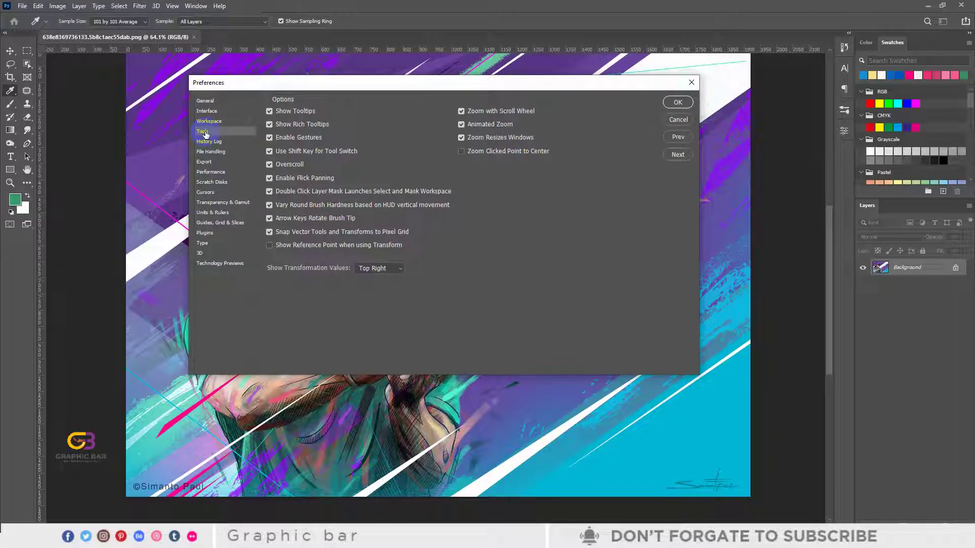
{"action": "left_click", "coordinate": [461, 111]}
{"action": "left_click", "coordinate": [677, 102]}
{"action": "key", "text": "z"}
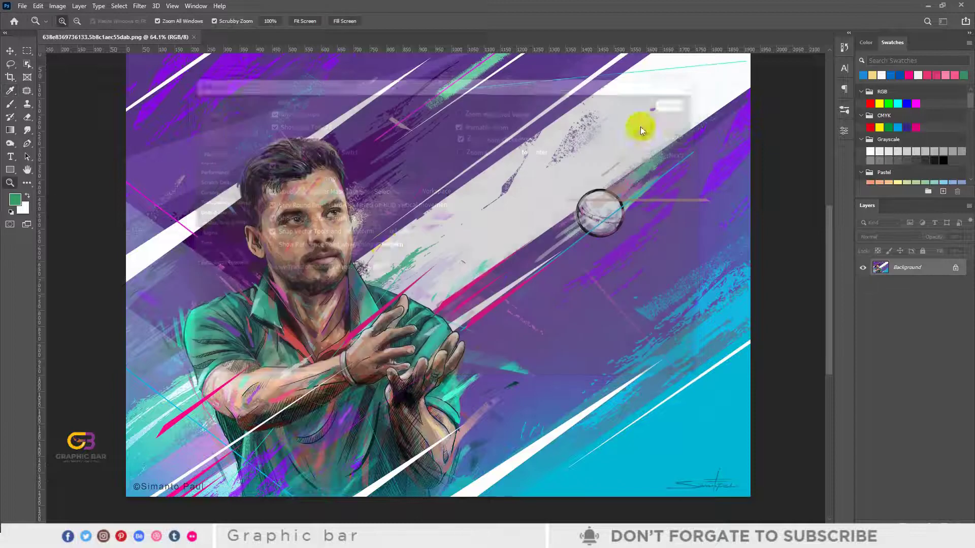
Step: Test the scroll wheel on the image in both directions to check how it now moves the view
{"action": "scroll", "coordinate": [378, 239], "scroll_direction": "down", "scroll_amount": 1}
{"action": "scroll", "coordinate": [388, 237], "scroll_direction": "up", "scroll_amount": 1}
{"action": "scroll", "coordinate": [391, 237], "scroll_direction": "down", "scroll_amount": 2}
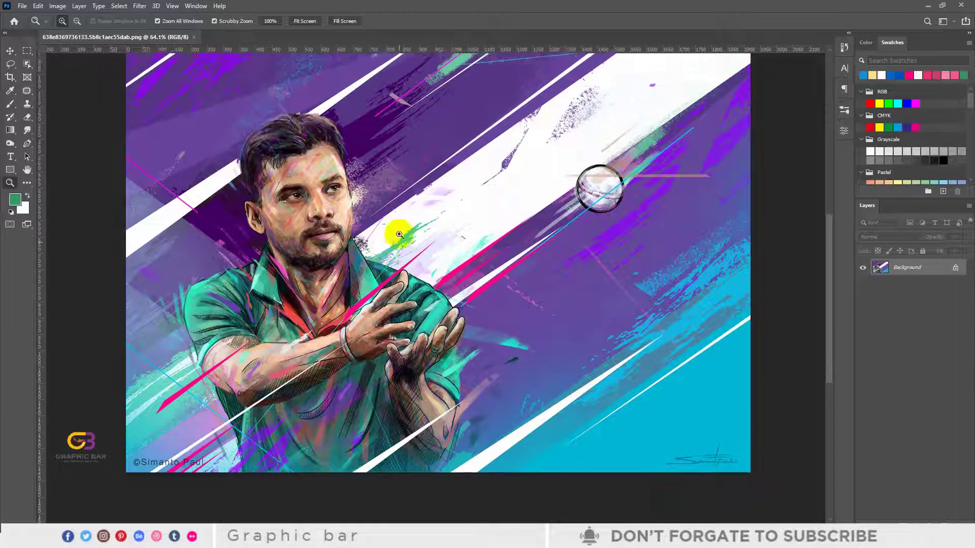
{"action": "scroll", "coordinate": [394, 237], "scroll_direction": "up", "scroll_amount": 1}
{"action": "scroll", "coordinate": [398, 237], "scroll_direction": "down", "scroll_amount": 2}
{"action": "scroll", "coordinate": [398, 237], "scroll_direction": "down", "scroll_amount": 1}
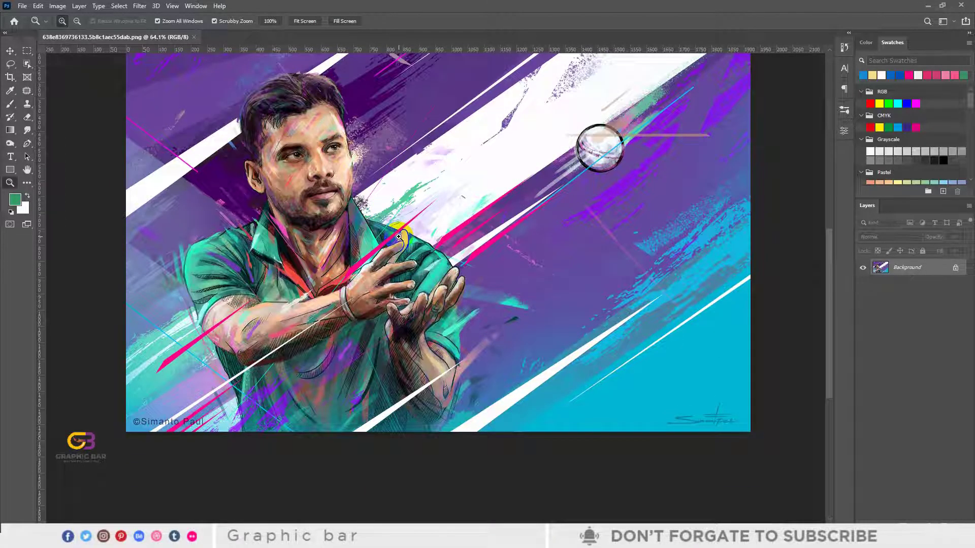
{"action": "scroll", "coordinate": [398, 237], "scroll_direction": "up", "scroll_amount": 1}
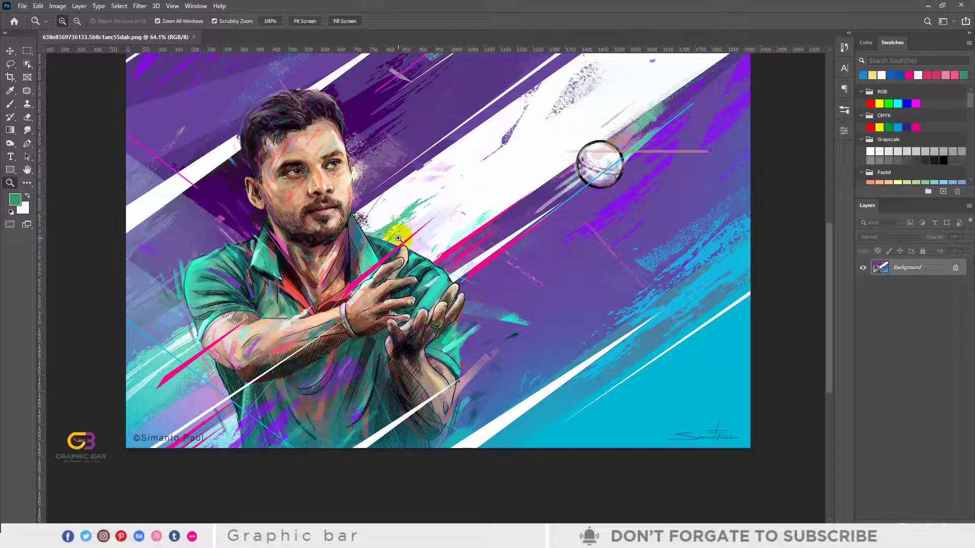
{"action": "scroll", "coordinate": [399, 237], "scroll_direction": "up", "scroll_amount": 4}
{"action": "scroll", "coordinate": [399, 237], "scroll_direction": "down", "scroll_amount": 7}
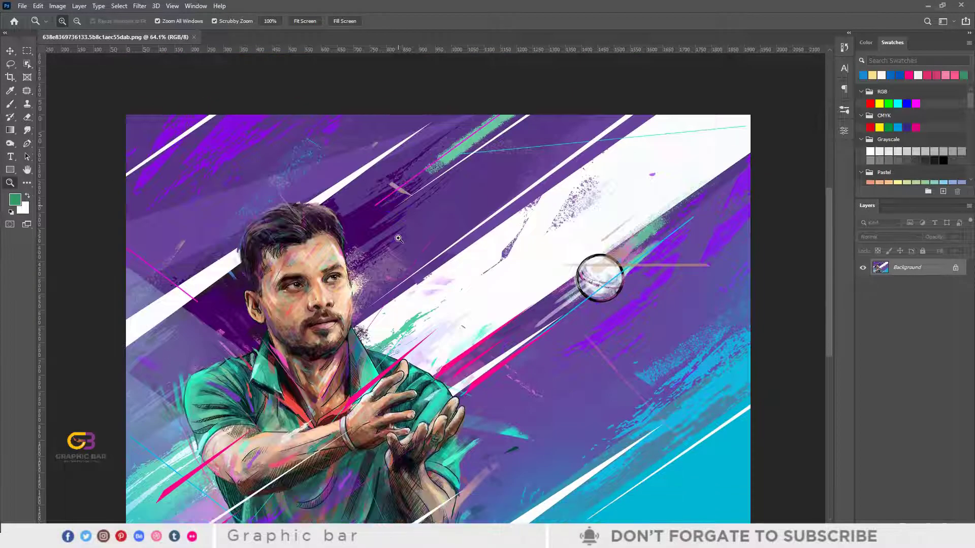
Step: Turn the Zoom with Scroll Wheel option back on in the Tools preferences and apply the change
{"action": "scroll", "coordinate": [398, 237], "scroll_direction": "up", "scroll_amount": 4}
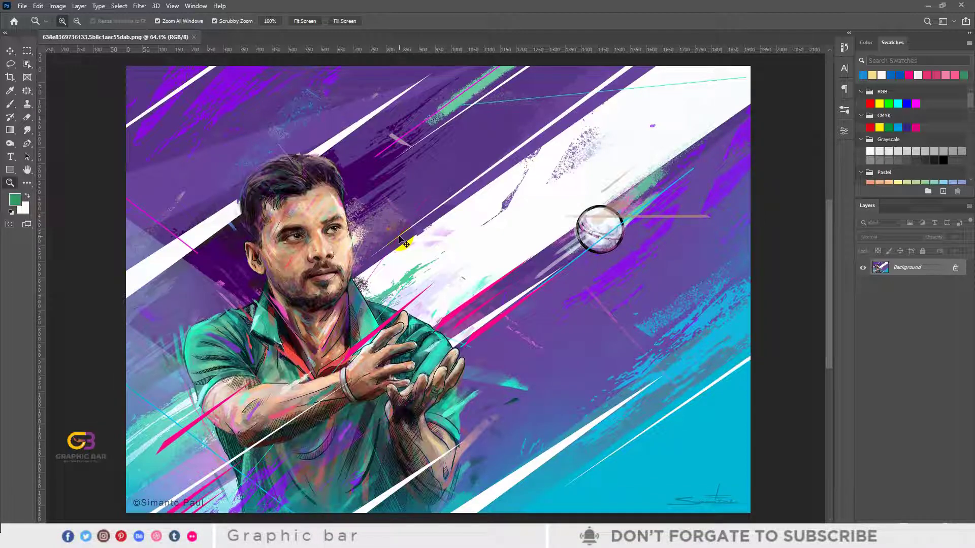
{"action": "key", "text": "i"}
{"action": "key", "text": "ctrl+k"}
{"action": "left_click", "coordinate": [203, 132]}
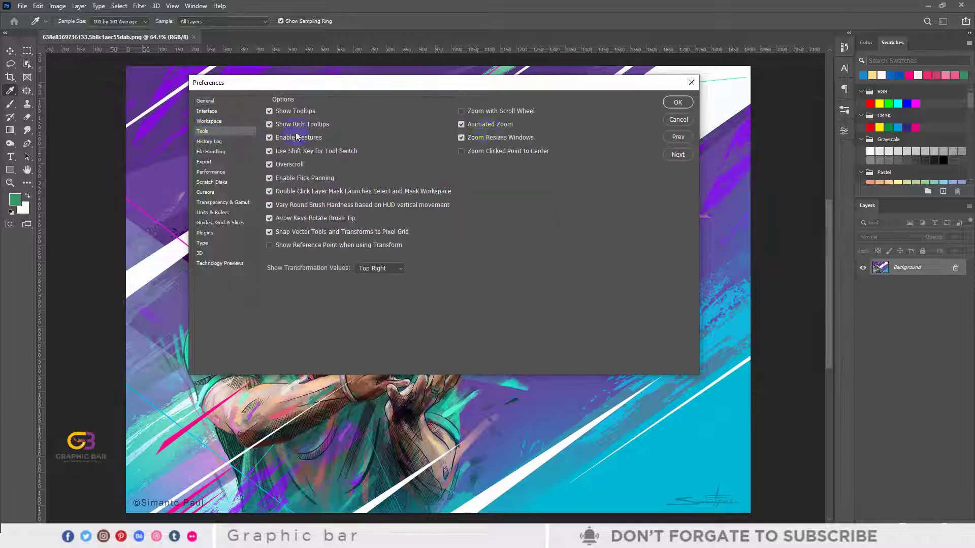
{"action": "left_click", "coordinate": [461, 111]}
{"action": "left_click", "coordinate": [678, 103]}
Step: Test scroll-wheel zooming on the image by repeatedly zooming out and in between about 37% and 66.7%
{"action": "scroll", "coordinate": [410, 230], "scroll_direction": "down", "scroll_amount": 3}
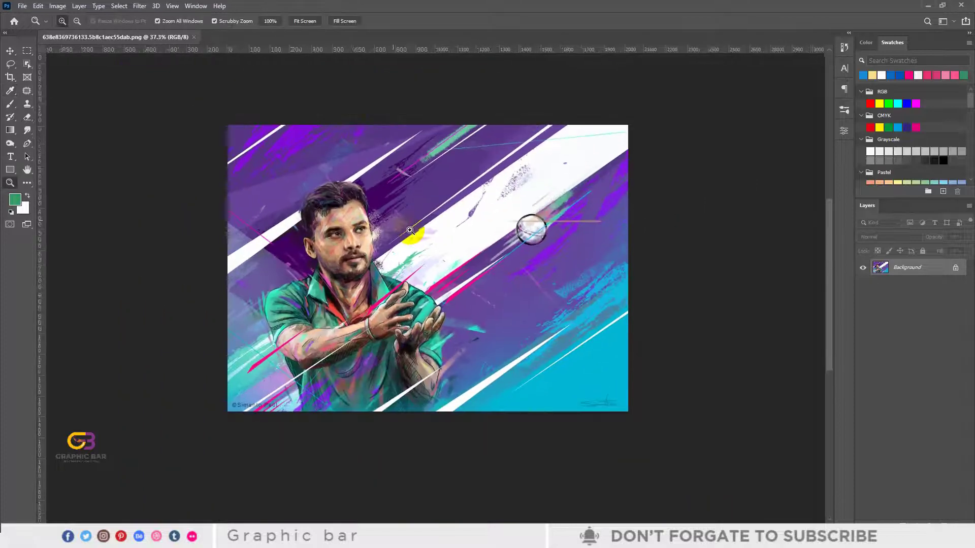
{"action": "scroll", "coordinate": [409, 230], "scroll_direction": "up", "scroll_amount": 3}
{"action": "scroll", "coordinate": [412, 233], "scroll_direction": "down", "scroll_amount": 3}
{"action": "scroll", "coordinate": [412, 236], "scroll_direction": "up", "scroll_amount": 2}
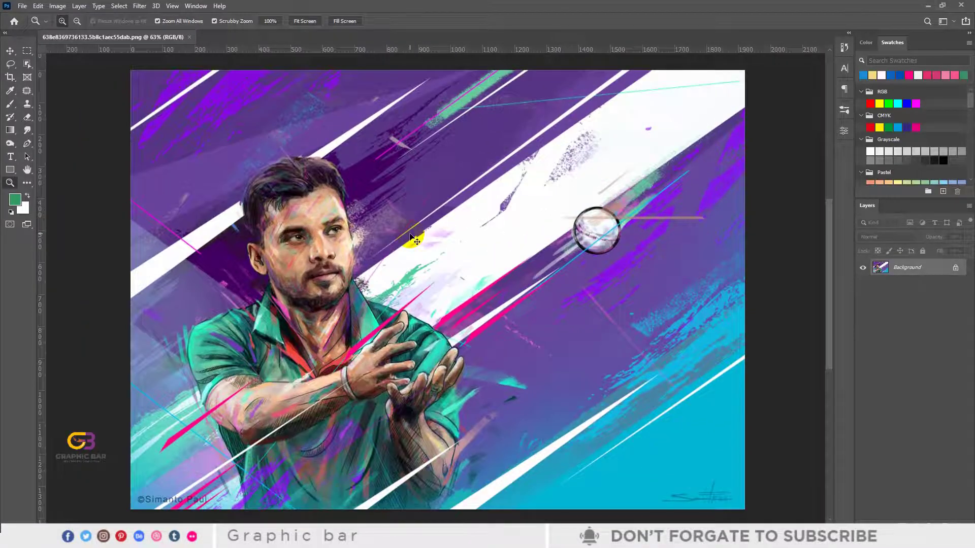
{"action": "scroll", "coordinate": [413, 239], "scroll_direction": "up", "scroll_amount": 1}
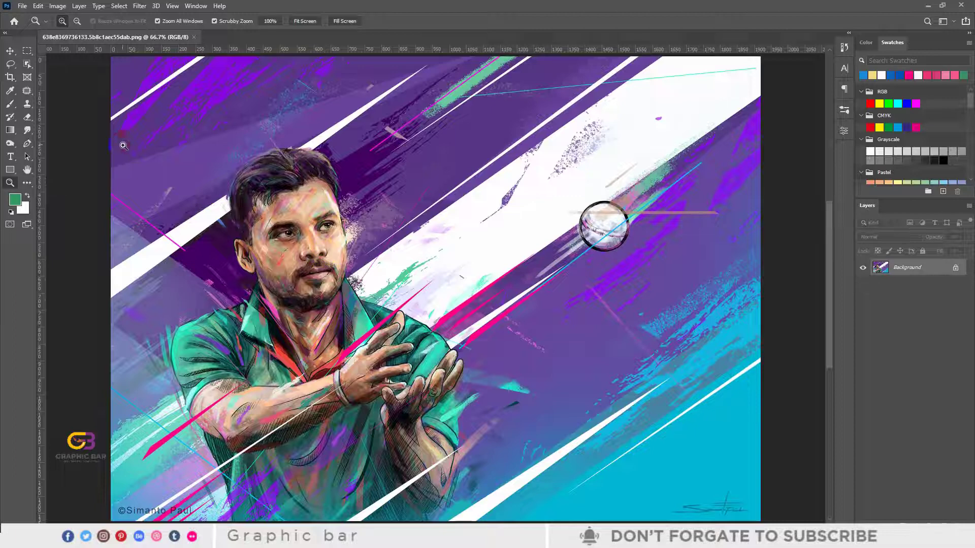
{"action": "scroll", "coordinate": [382, 191], "scroll_direction": "down", "scroll_amount": 4}
{"action": "scroll", "coordinate": [447, 203], "scroll_direction": "up", "scroll_amount": 2}
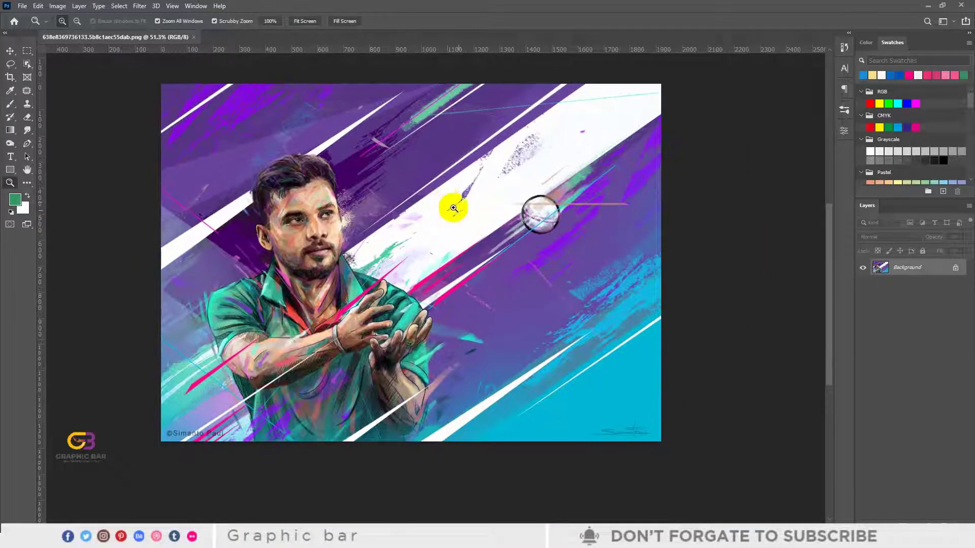